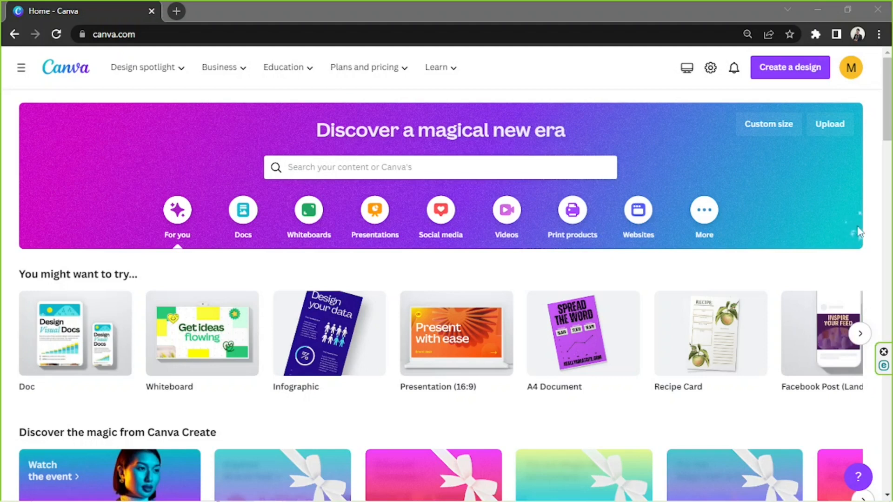
Search the templates for "daily planner" and show all suggested results.
click(569, 170)
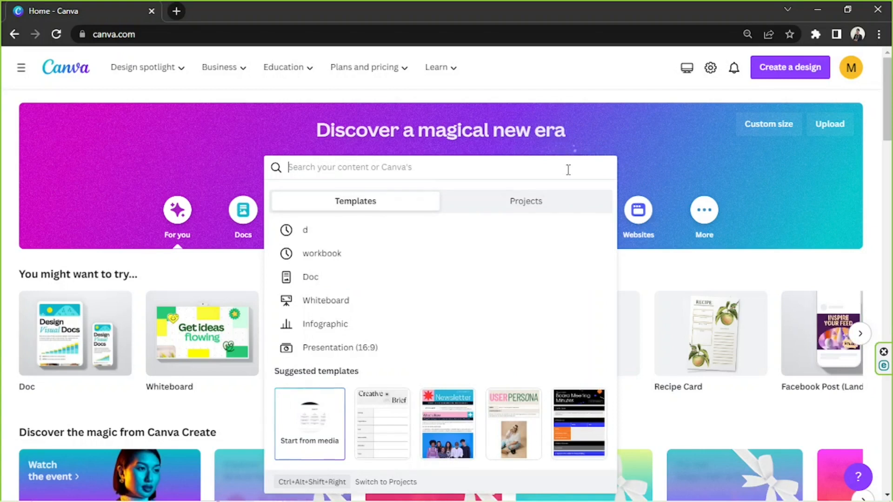
text(daily pa)
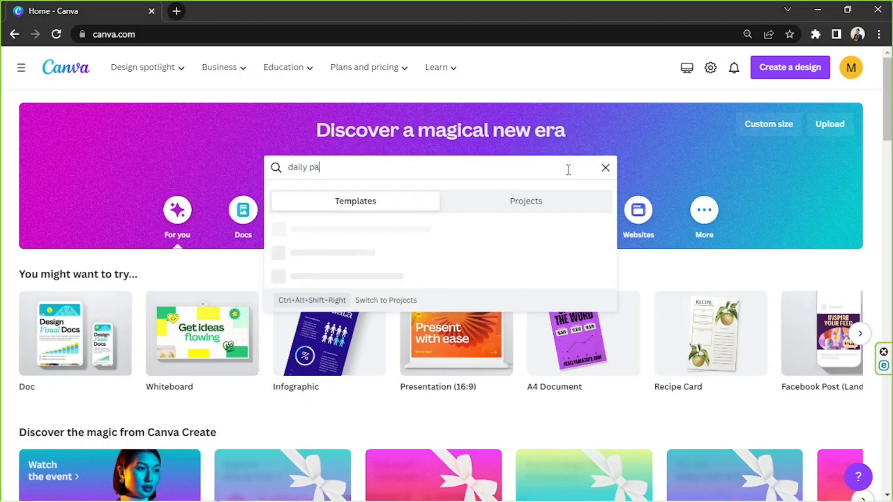
key(BackSpace)
text(lanner)
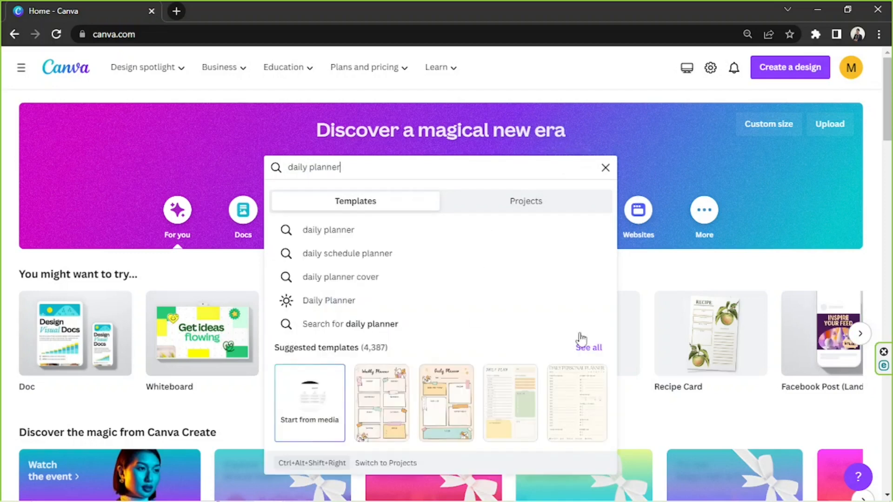
click(583, 349)
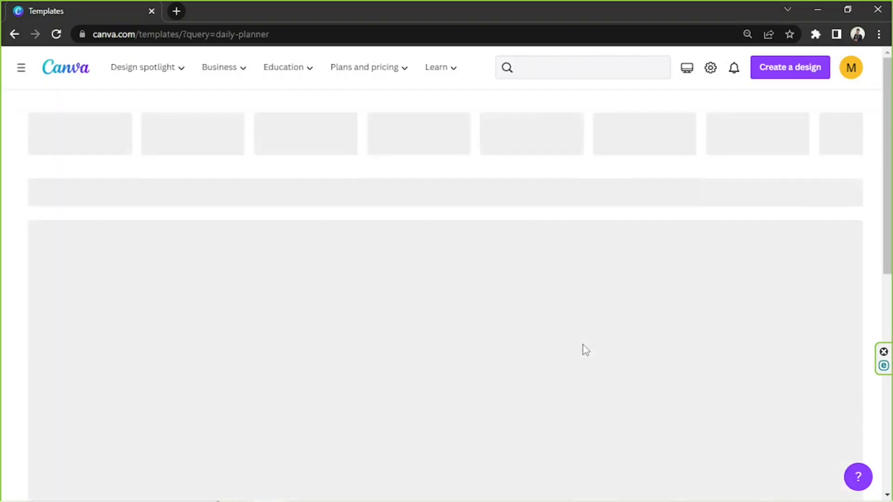
Browse the daily planner templates and open the Green Pink Soft Pastel Weekly Planner for customization.
scroll(585, 315, down, 5)
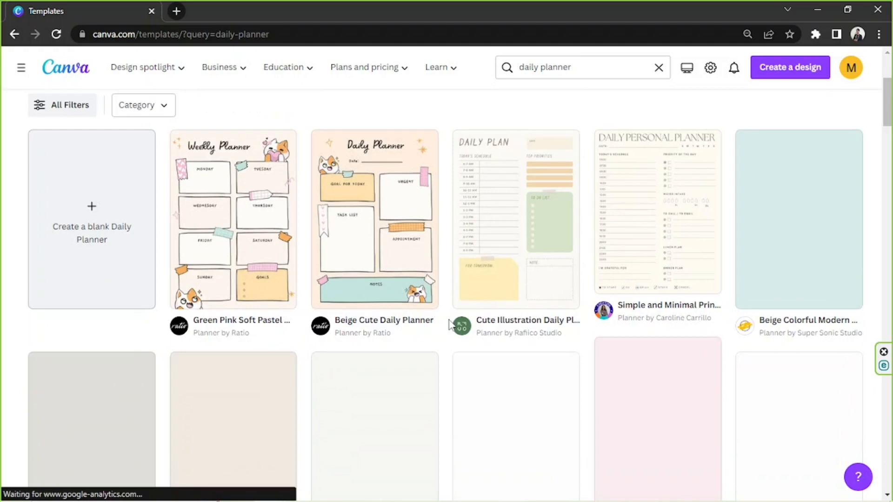
scroll(614, 284, down, 7)
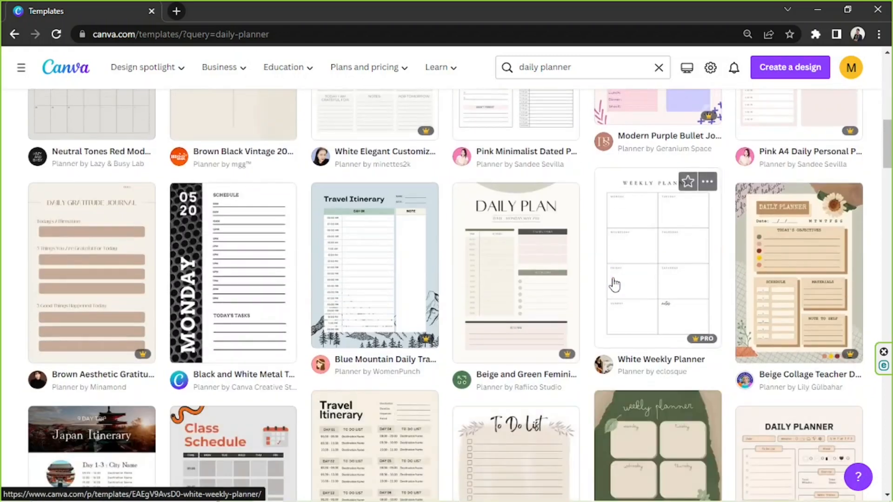
scroll(613, 284, down, 6)
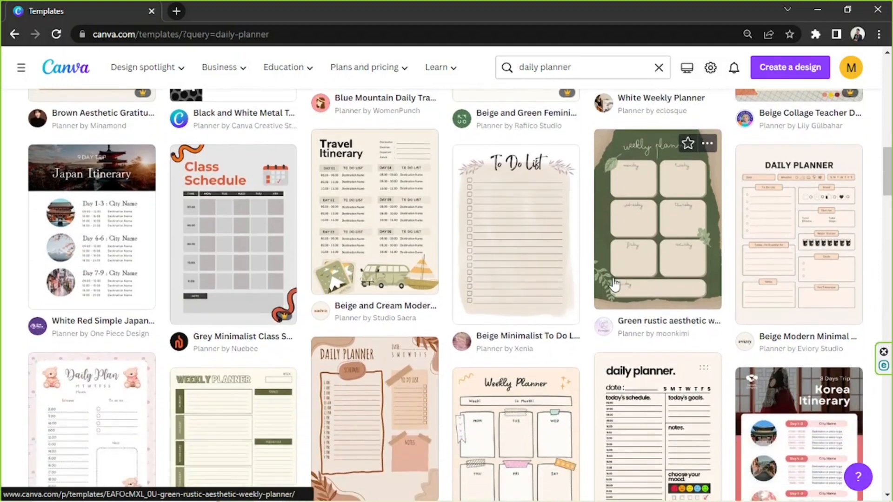
scroll(614, 284, down, 6)
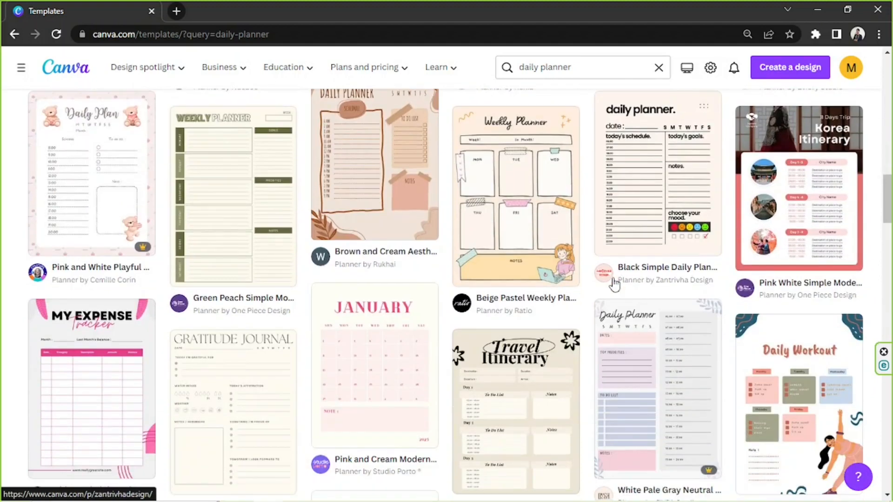
scroll(613, 284, up, 12)
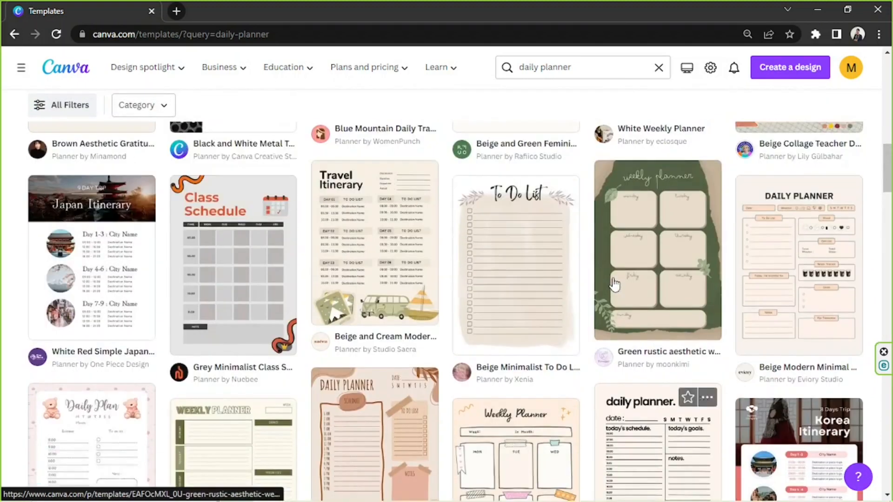
scroll(614, 284, up, 10)
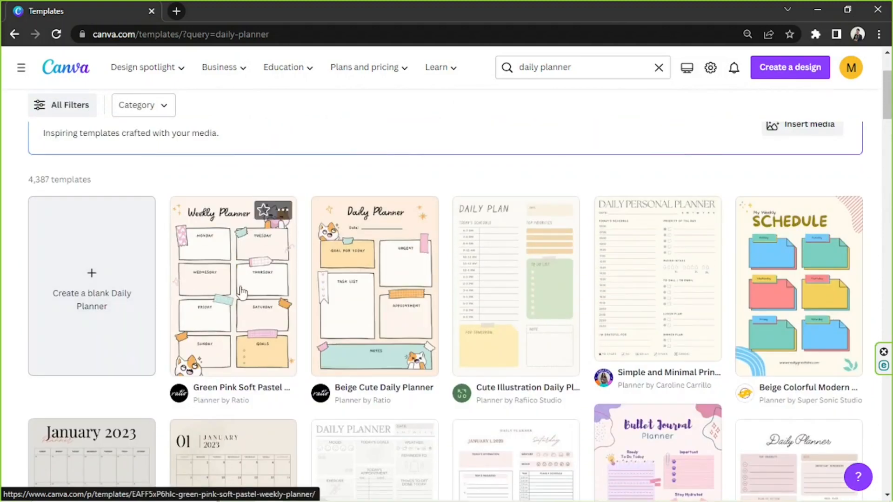
click(234, 279)
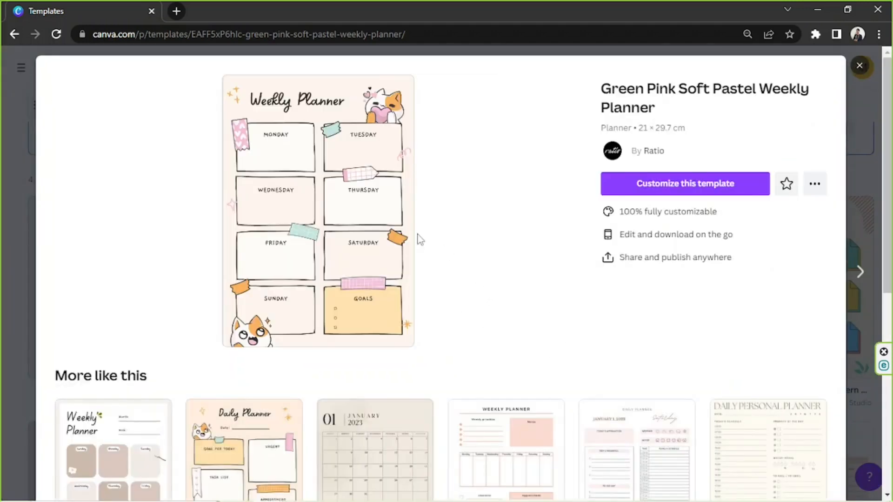
click(700, 188)
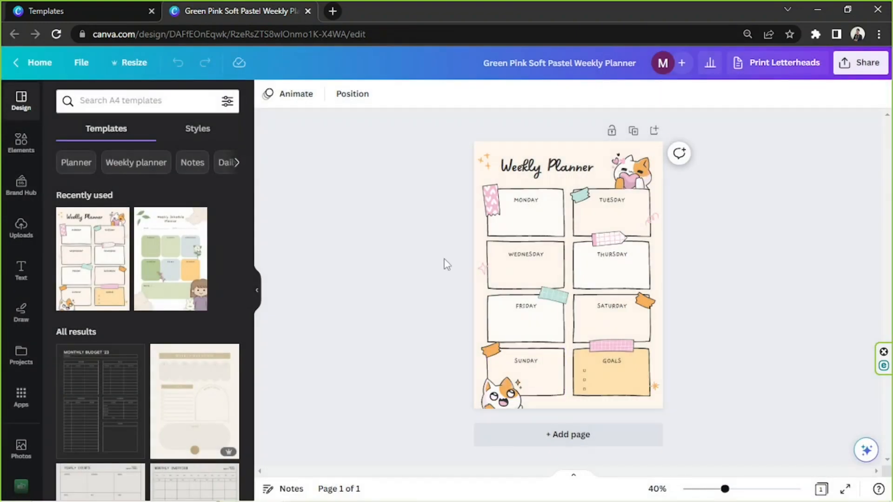
drag(393, 160, 768, 255)
drag(372, 153, 767, 456)
click(777, 332)
Look through the suggested A4 planner templates for alternative layouts.
scroll(223, 233, down, 3)
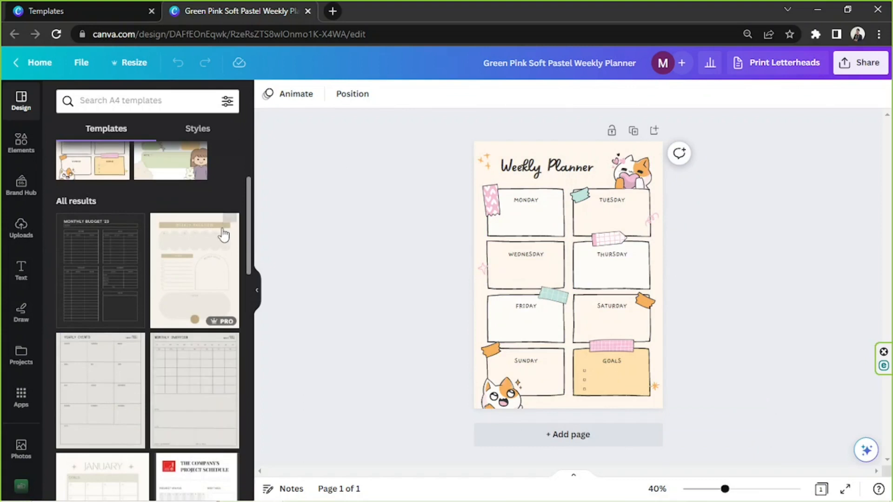
scroll(241, 240, down, 3)
scroll(179, 250, down, 2)
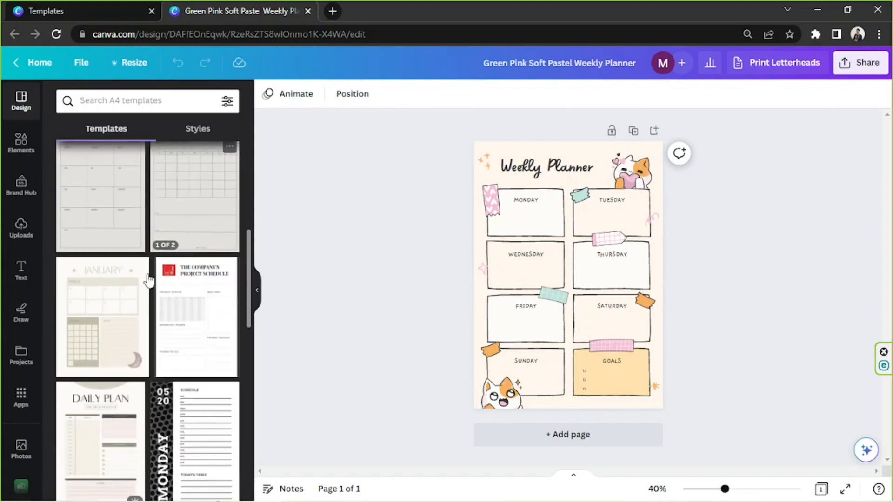
scroll(145, 259, down, 4)
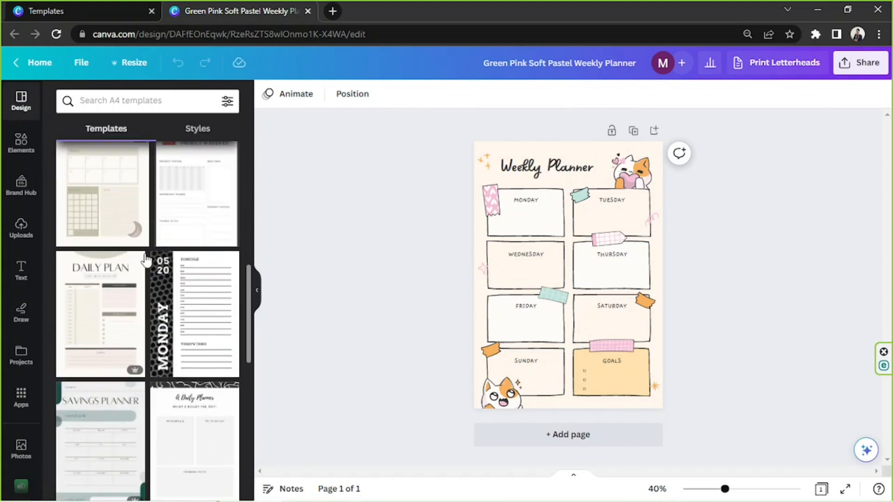
scroll(180, 222, down, 7)
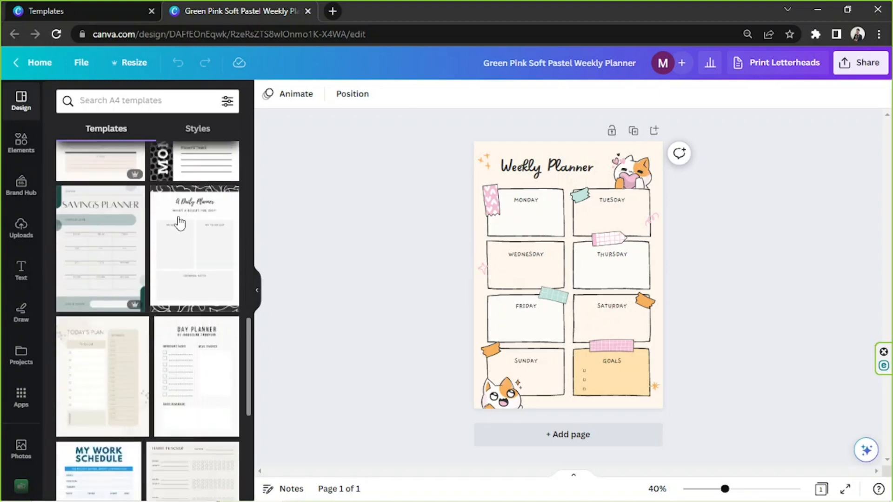
scroll(153, 177, down, 2)
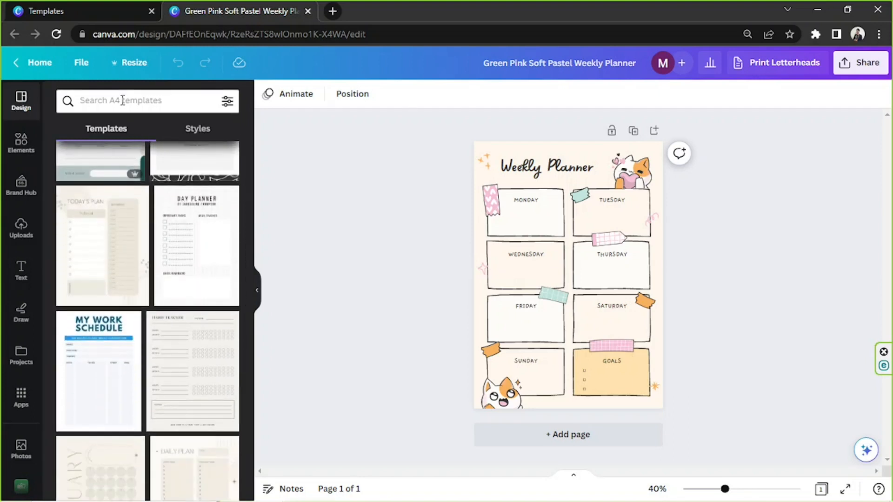
Search the A4 templates for "minimalist", look through the planner designs found, and collapse the template list.
click(132, 104)
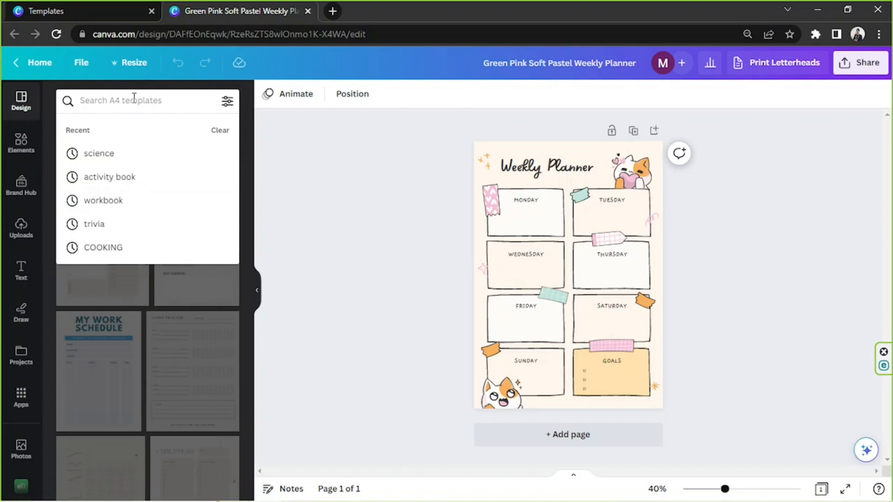
click(134, 98)
text(minima)
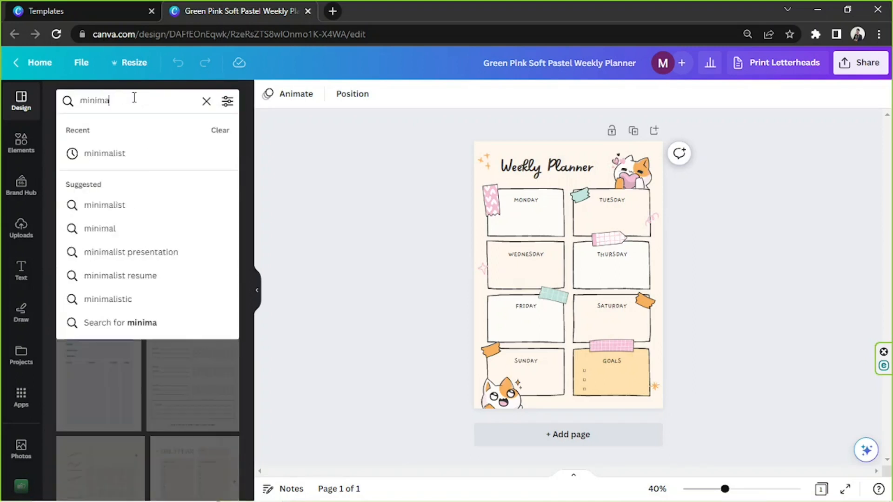
key(Return)
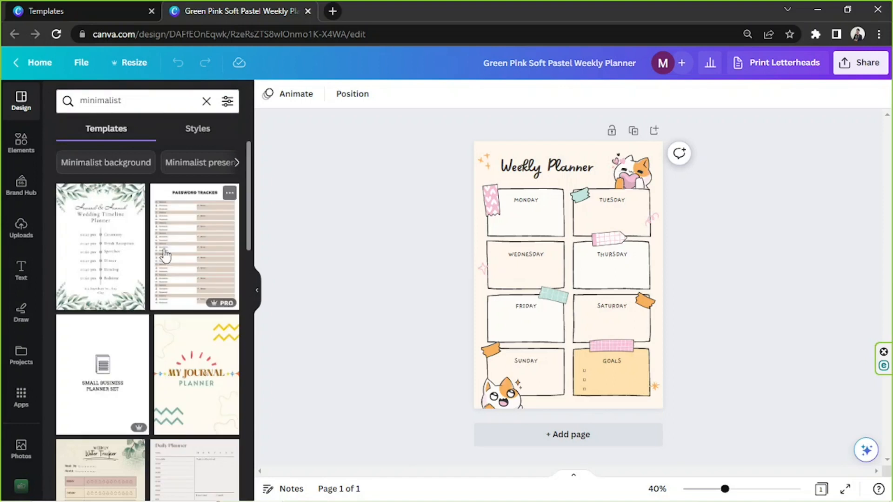
scroll(85, 321, down, 3)
scroll(186, 332, down, 6)
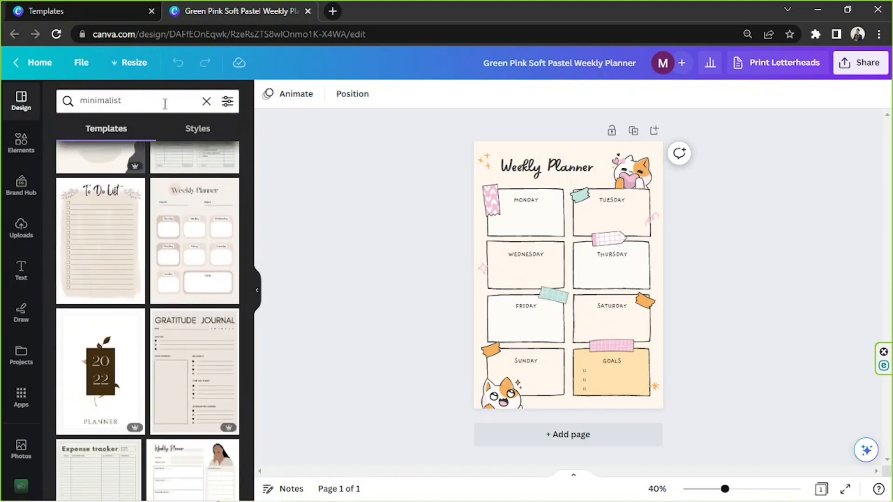
click(137, 102)
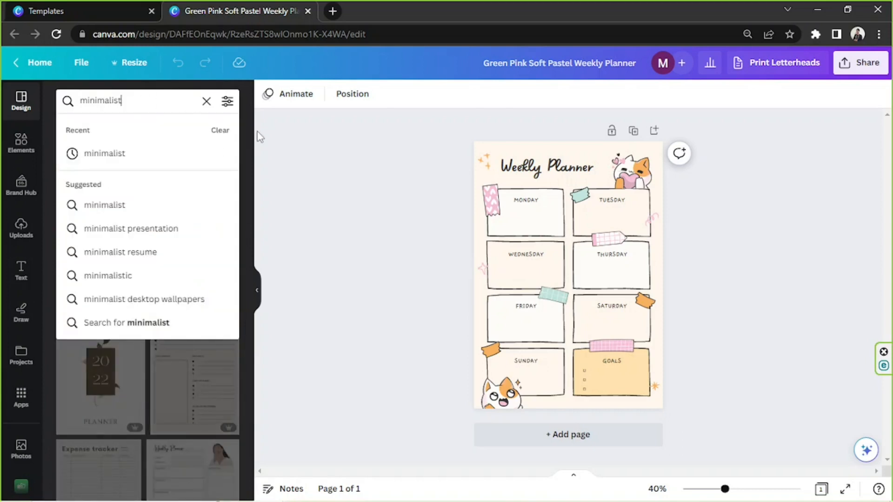
click(252, 181)
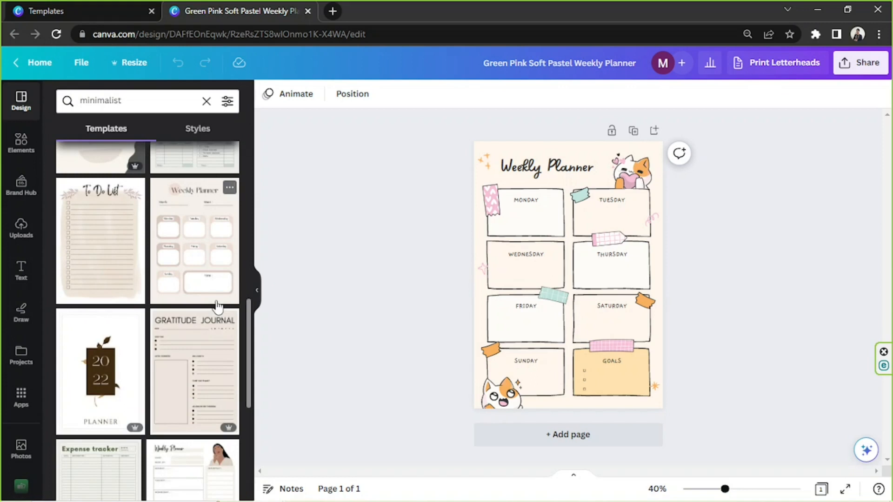
scroll(217, 307, down, 7)
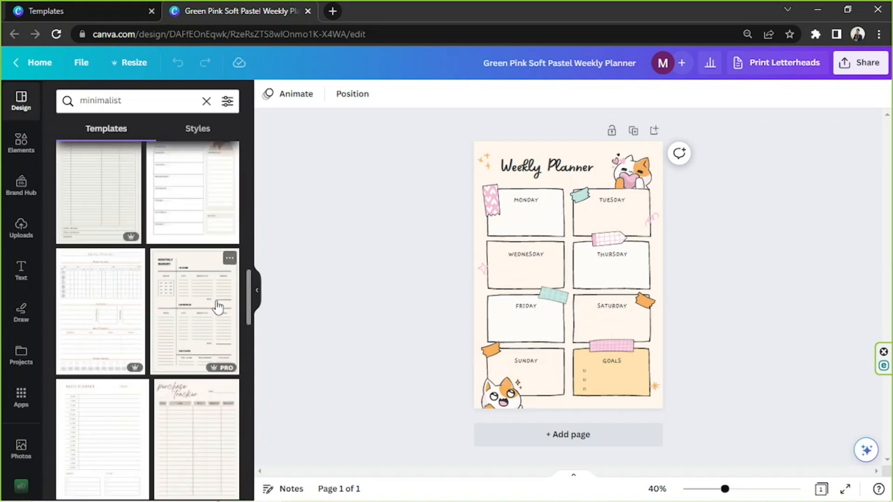
scroll(218, 306, down, 10)
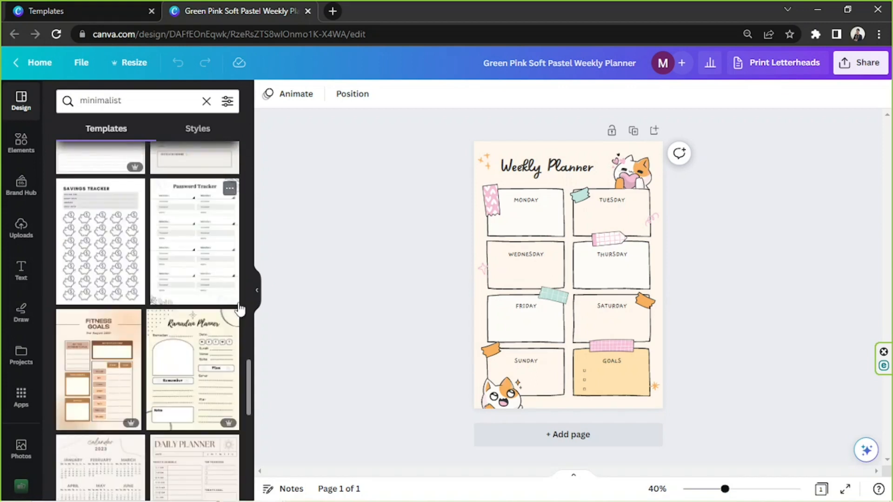
click(255, 291)
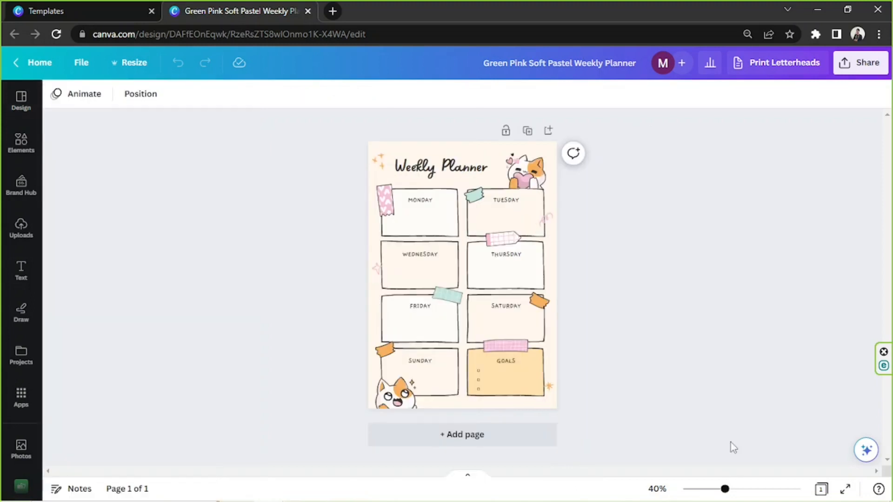
Select all elements on the weekly planner page to examine its separate editable parts, and clear the selection.
drag(731, 495, 737, 495)
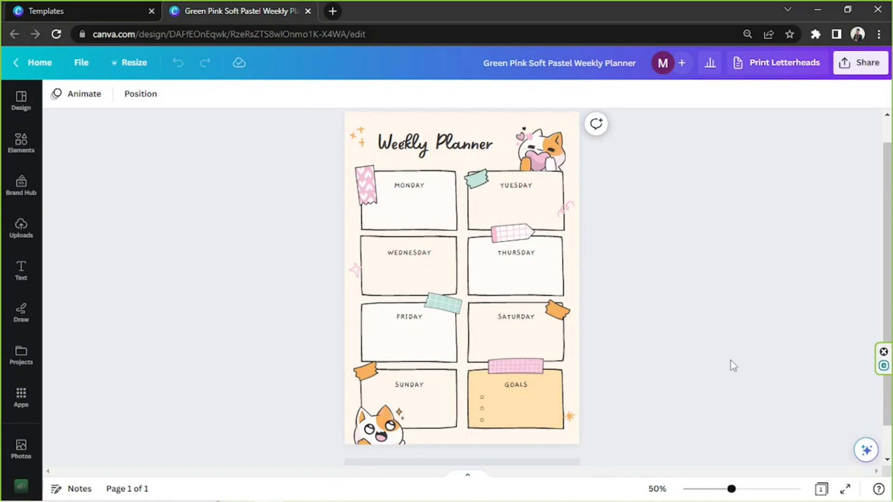
drag(314, 134, 650, 484)
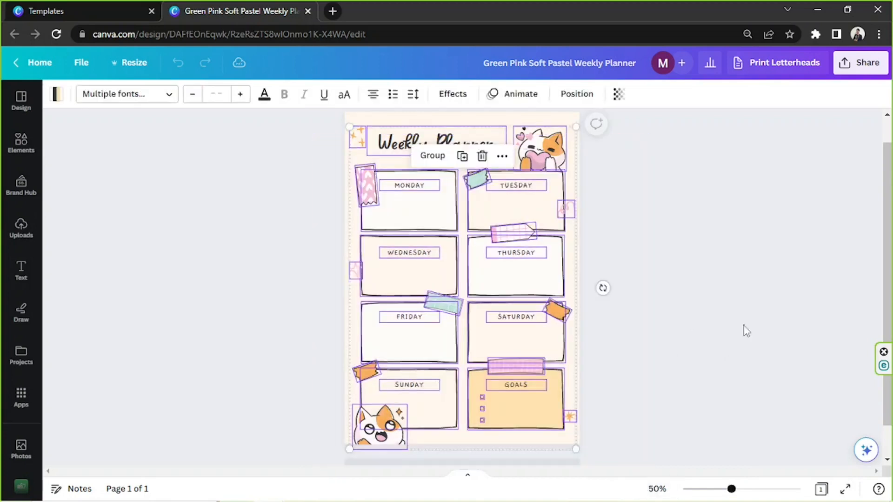
click(745, 330)
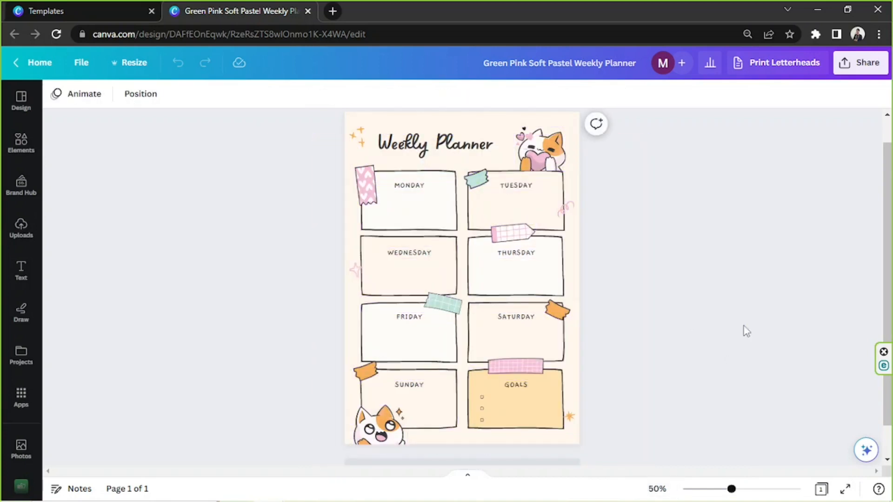
drag(293, 140, 675, 379)
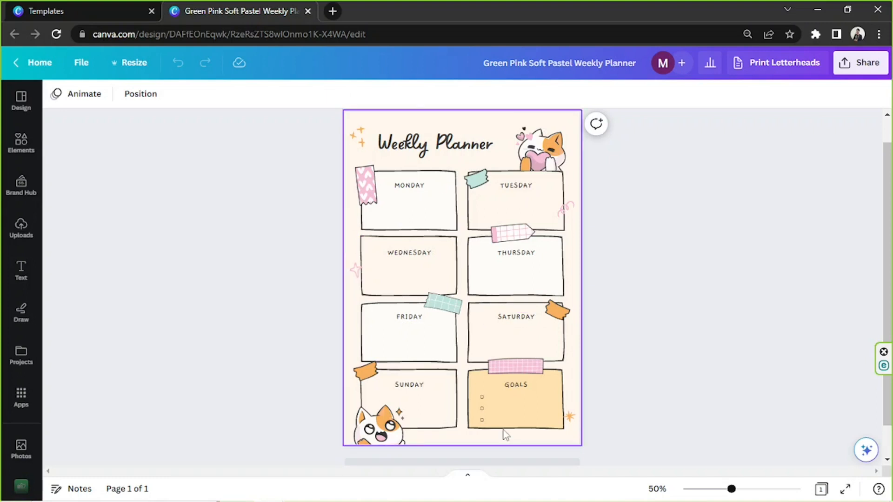
Change the weekly planner page's background to the light yellow-orange document color.
drag(732, 489, 729, 489)
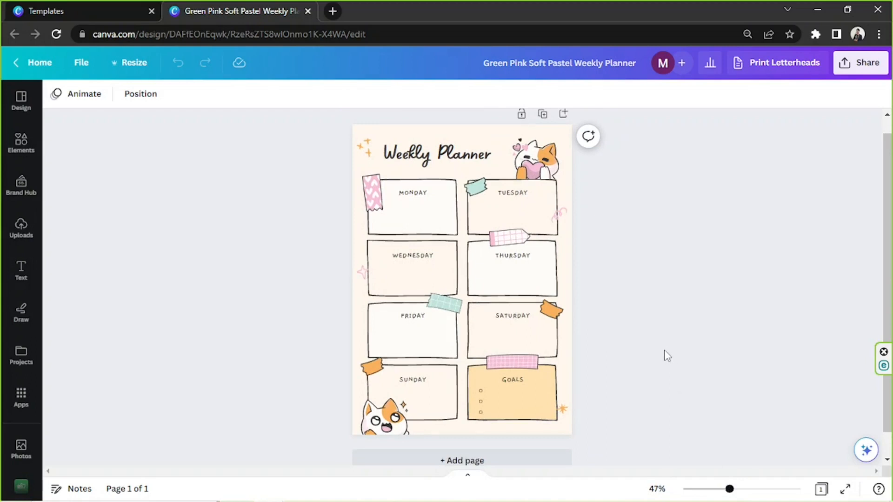
scroll(664, 351, up, 1)
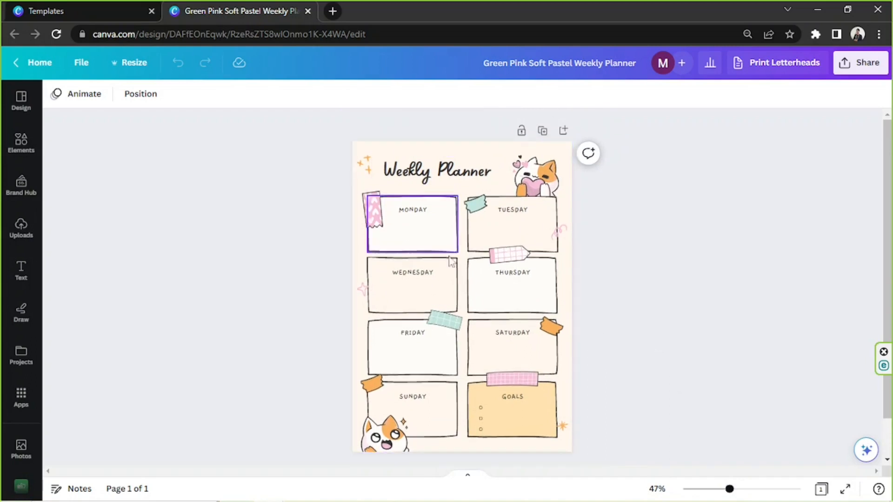
click(455, 155)
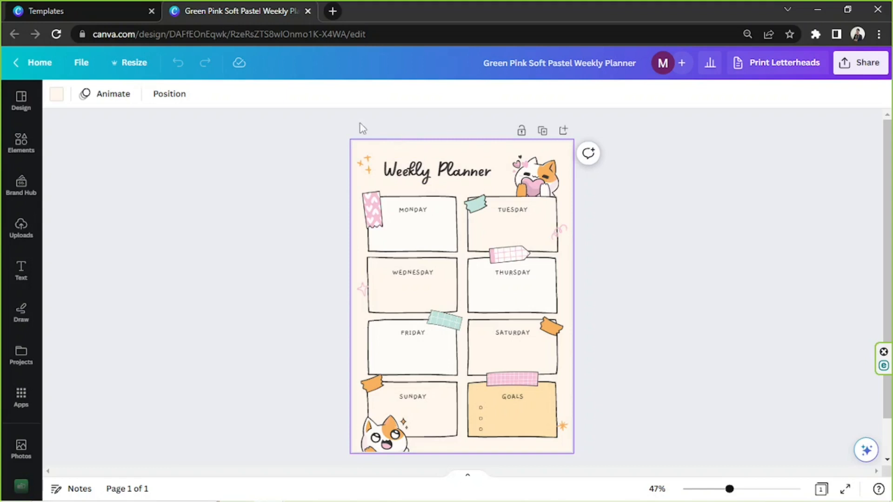
click(57, 97)
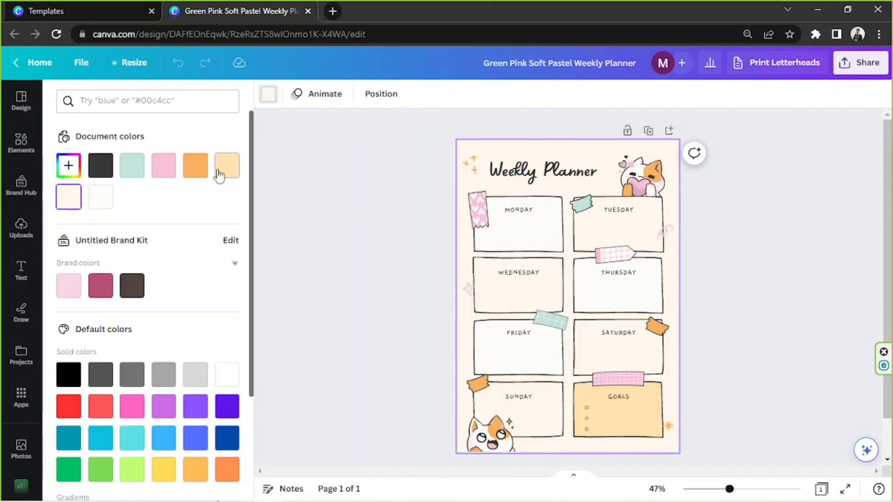
click(223, 176)
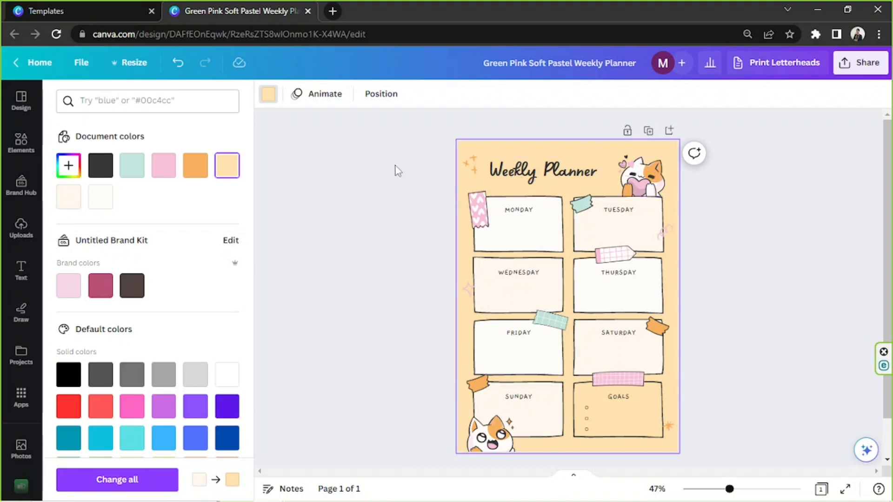
Search the elements library for "background" and look through the photo results.
click(17, 142)
click(129, 99)
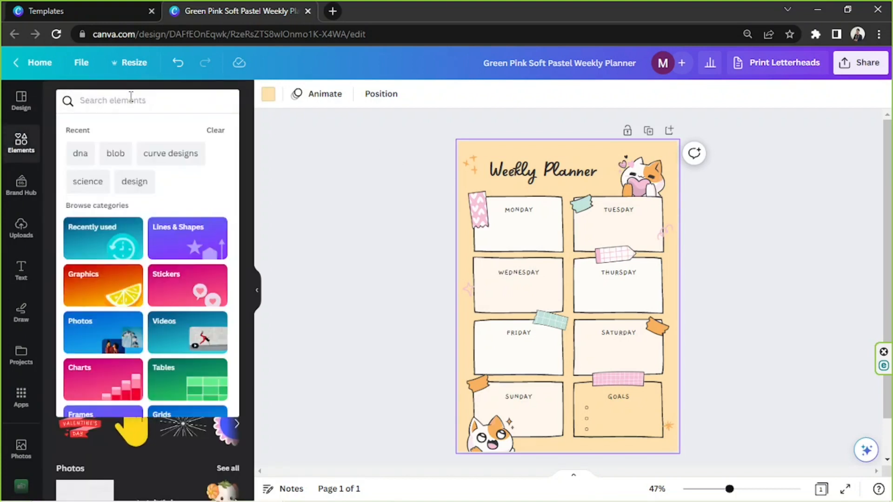
text(background)
key(Return)
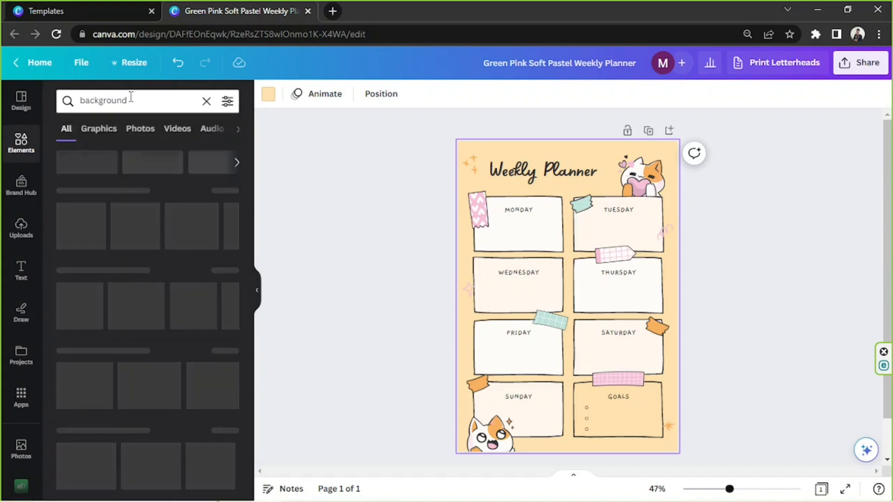
click(136, 131)
scroll(186, 200, down, 10)
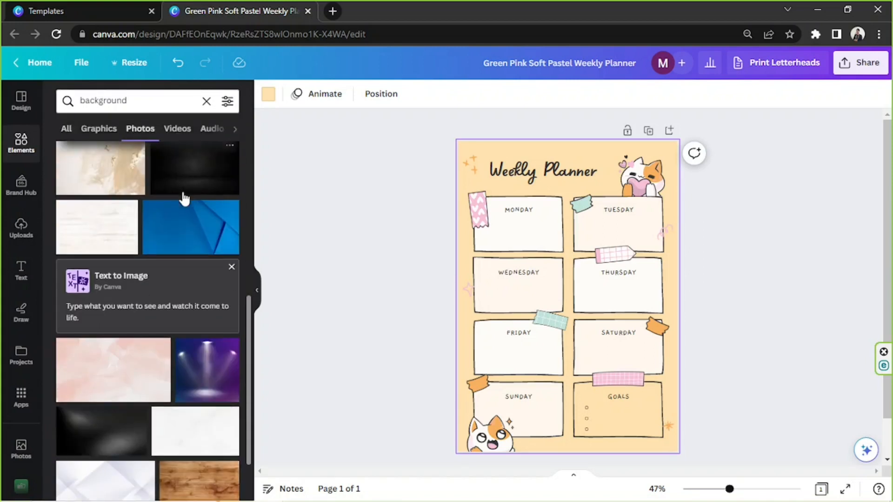
scroll(118, 258, up, 2)
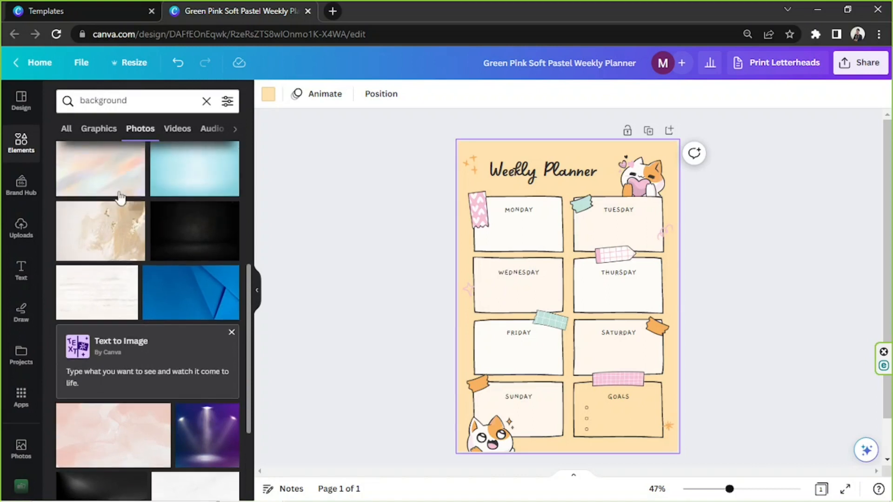
Try the beige paint-texture photo with gold flecks as the planner page's background, and delete it again.
click(91, 243)
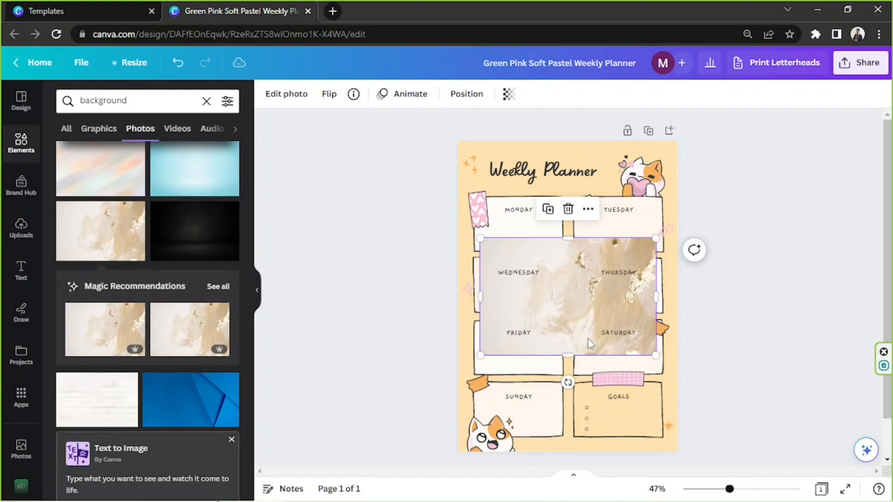
right_click(561, 304)
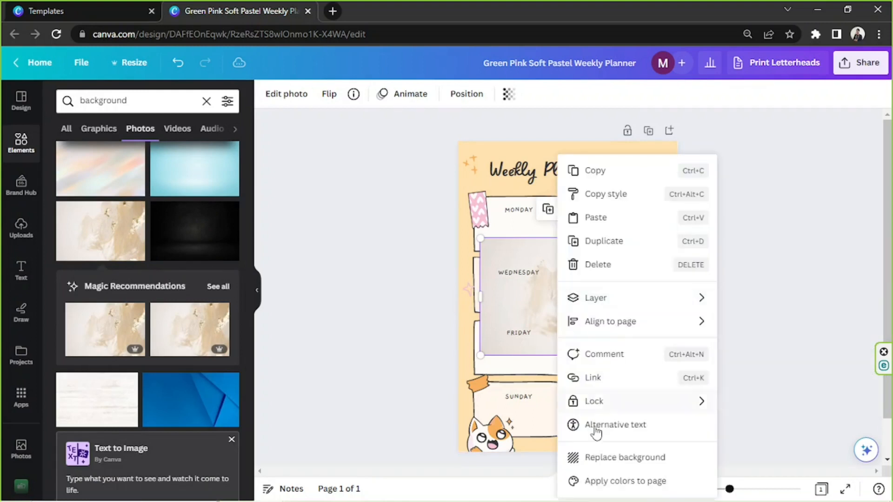
click(608, 458)
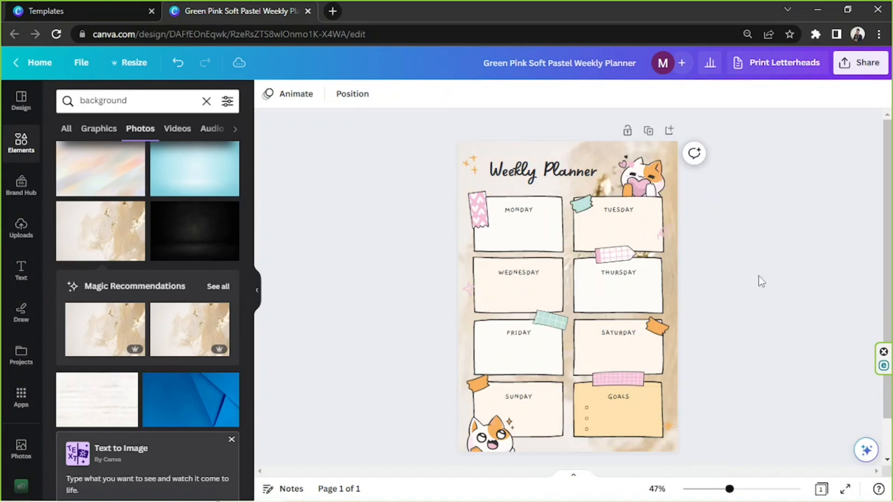
click(627, 153)
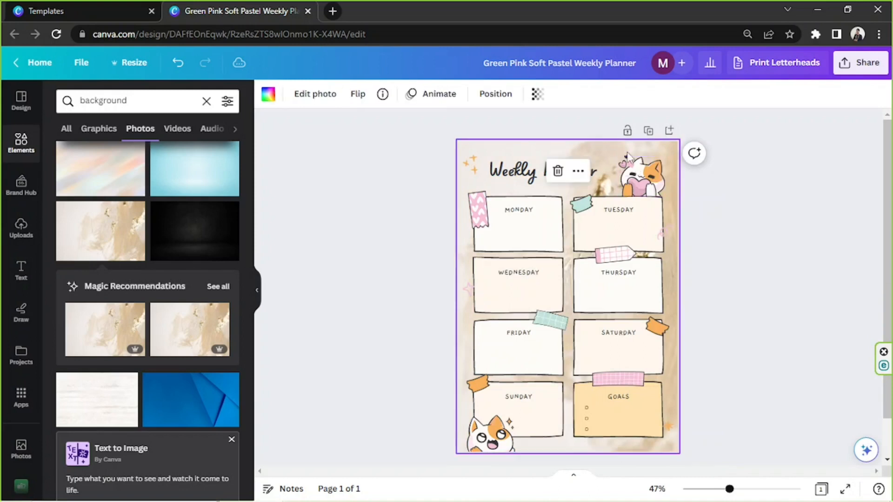
key(Delete)
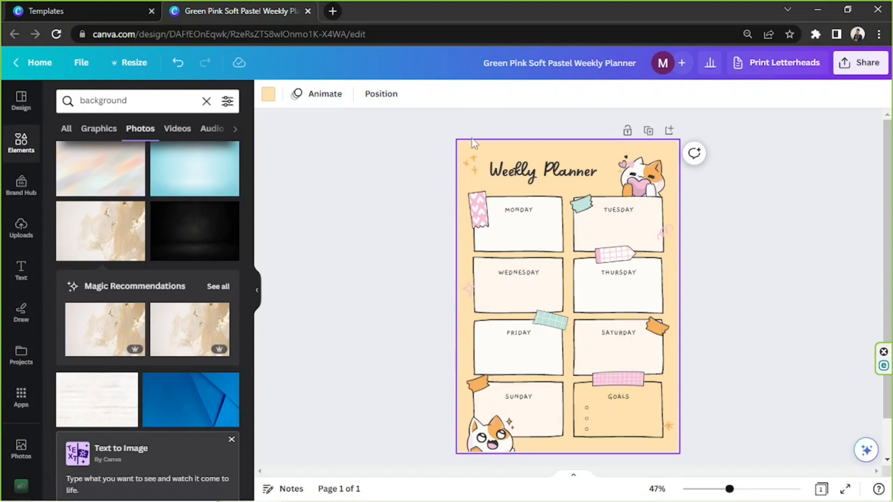
Try the first uploaded image as the planner page's background, and remove it again.
click(19, 228)
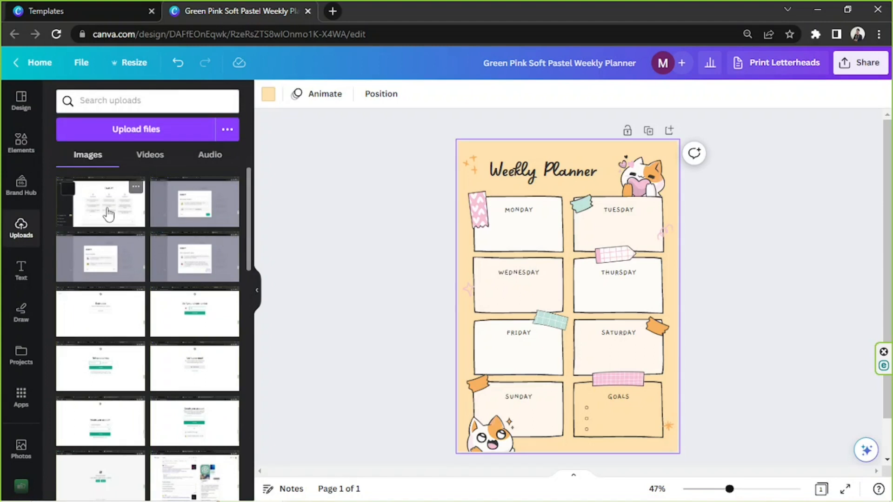
drag(102, 201, 466, 193)
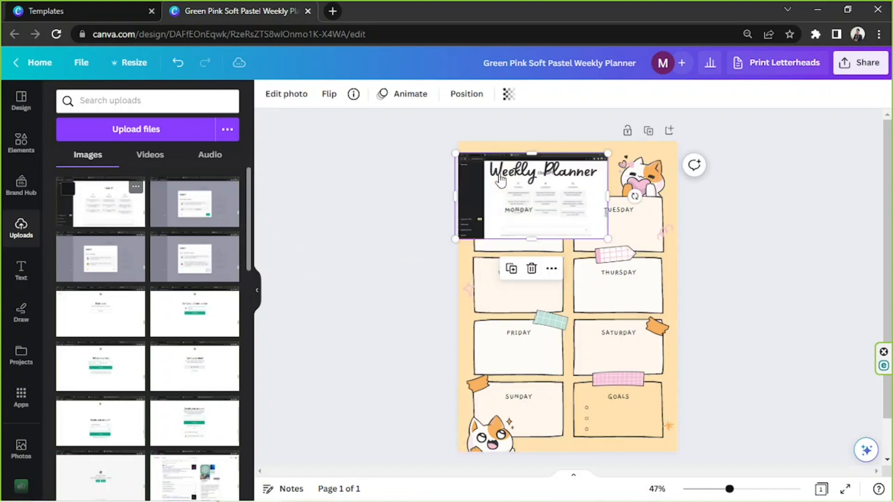
right_click(576, 210)
click(613, 458)
click(649, 142)
key(Delete)
click(707, 197)
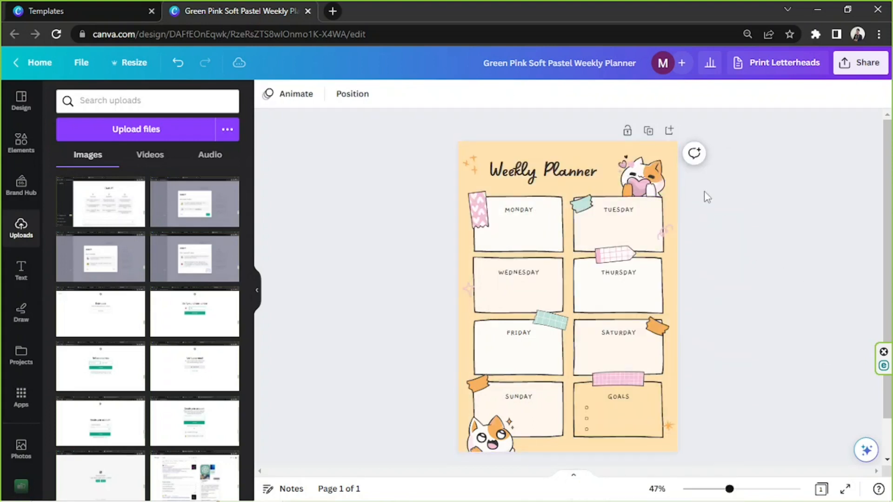
Delete all the decorative tape strips placed over the weekday and Goals boxes.
drag(729, 490, 730, 489)
click(478, 210)
key(Delete)
click(603, 220)
key(Delete)
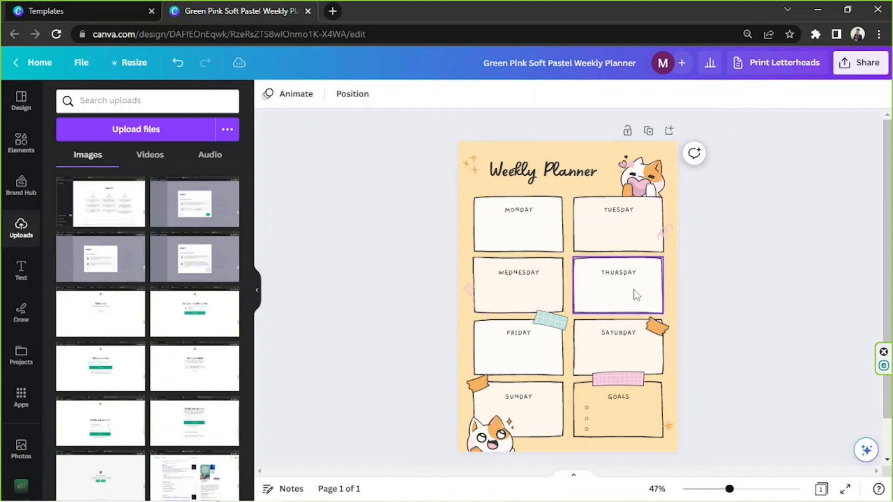
click(615, 385)
key(Delete)
click(552, 322)
key(Delete)
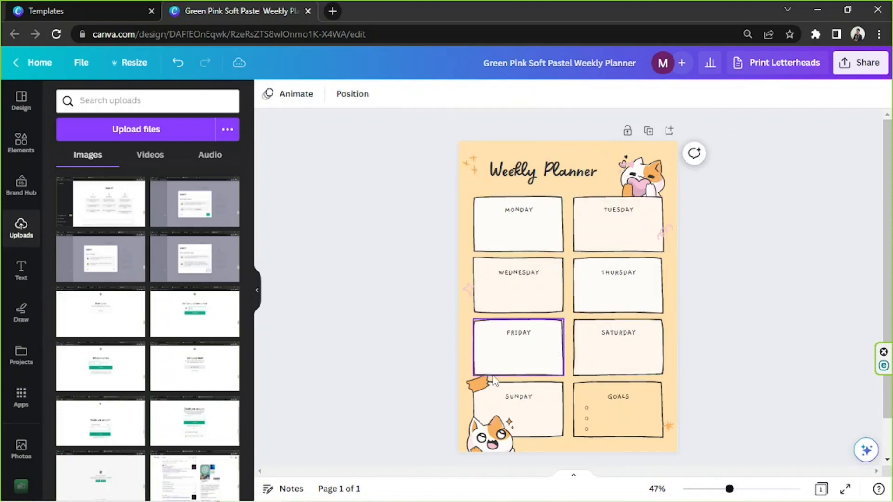
click(480, 384)
key(Delete)
Delete the two cat illustrations beside the title and the Sunday box, keeping the orange sparkles.
click(496, 432)
key(Delete)
click(642, 186)
key(Delete)
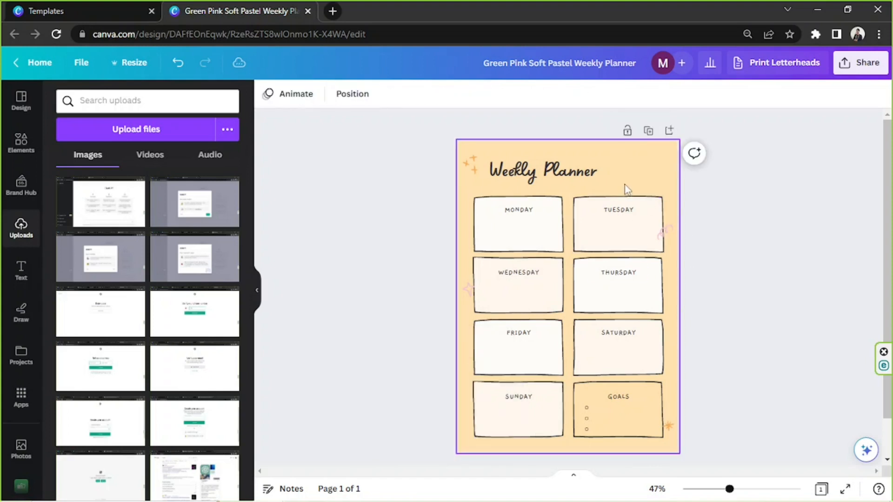
click(469, 168)
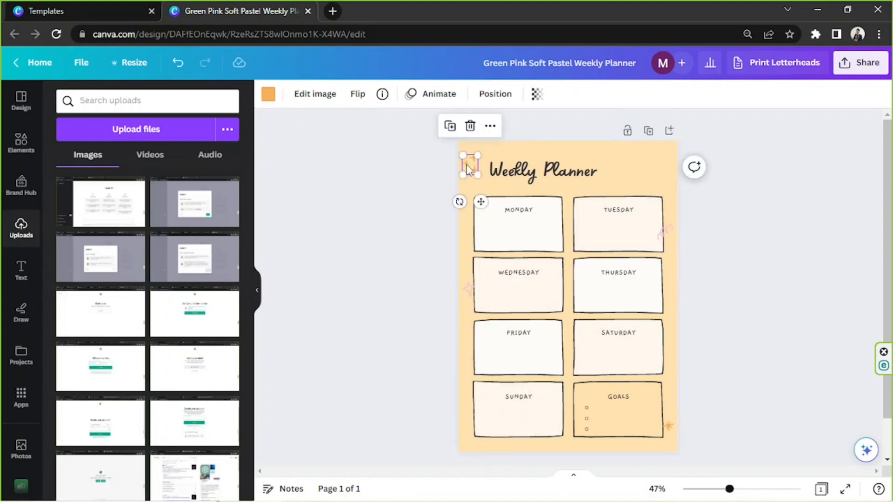
click(824, 311)
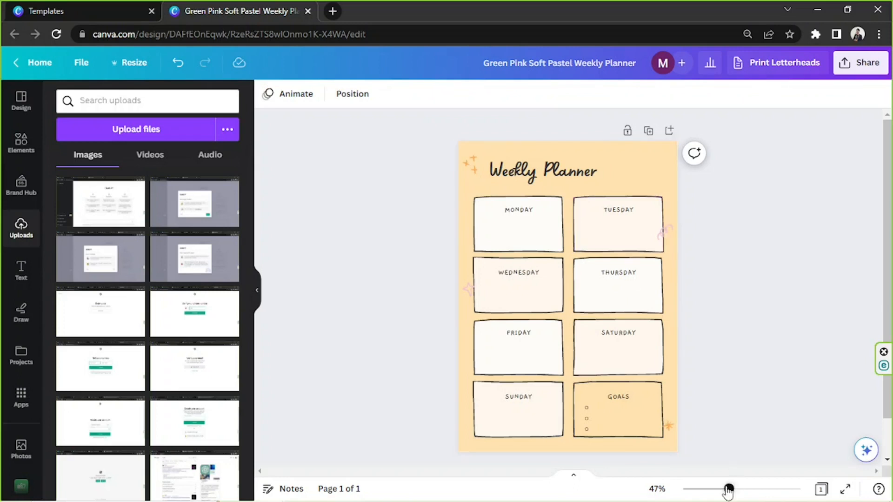
Move the "Weekly Planner" title down and centre it horizontally above the weekday boxes.
drag(728, 490, 734, 489)
scroll(648, 414, up, 1)
drag(533, 168, 564, 179)
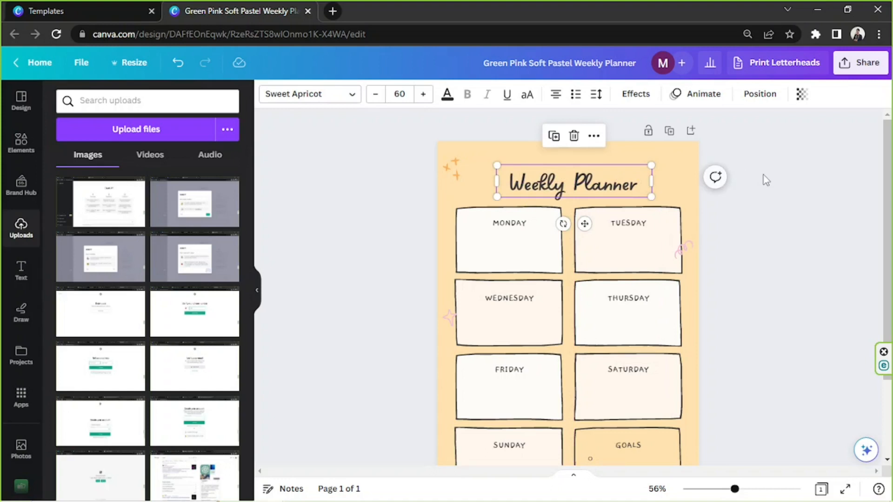
click(764, 175)
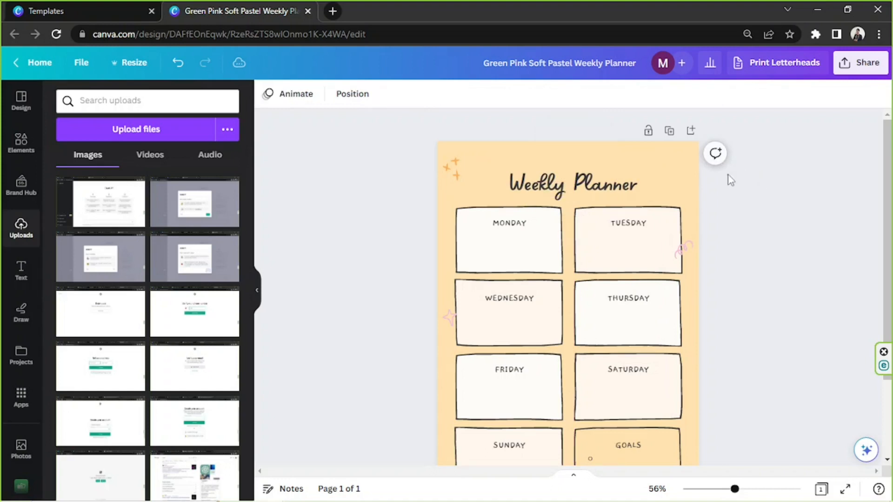
Duplicate the title, reduce the copy to size 42.2, change its text to "My" and centre it above "Weekly Planner".
click(587, 189)
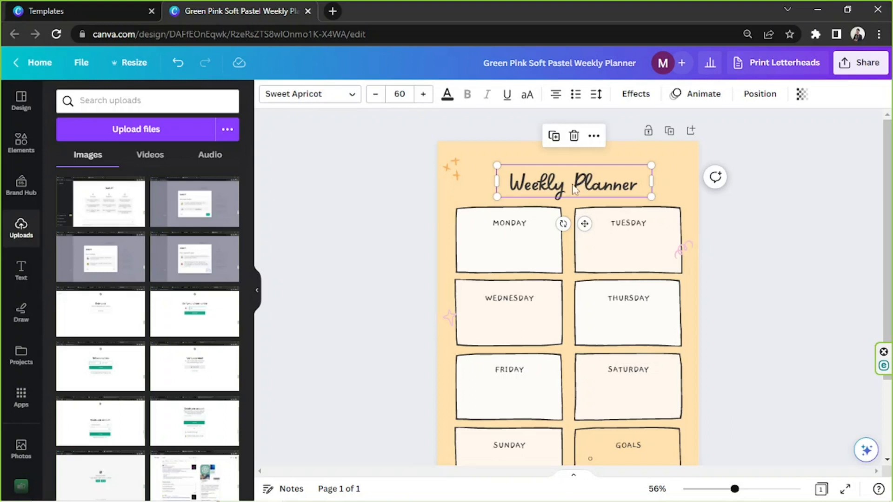
click(554, 136)
drag(587, 225, 577, 157)
double_click(577, 157)
text(My)
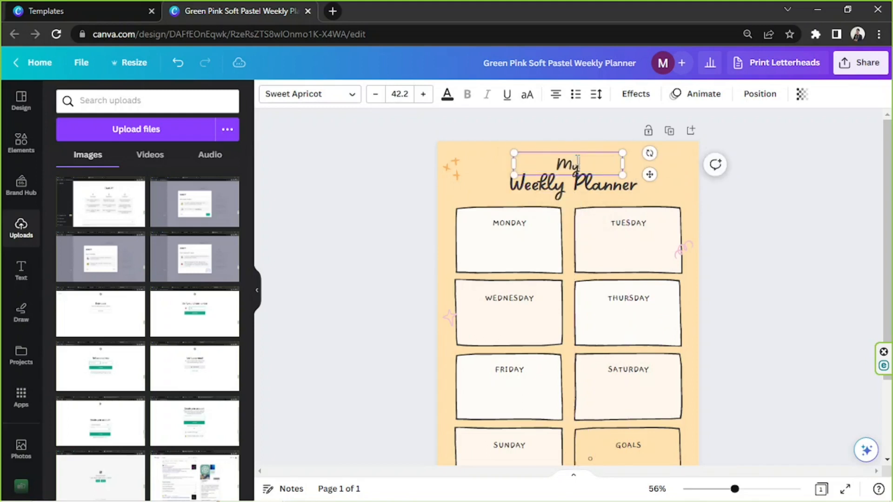
key(Escape)
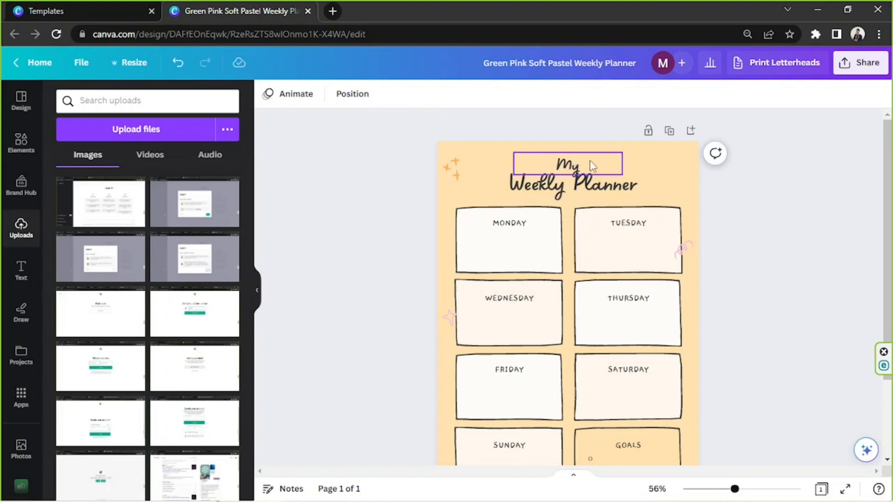
drag(589, 160, 589, 158)
Select the "Weekly Planner" title text and search the available fonts for "cursive".
click(587, 183)
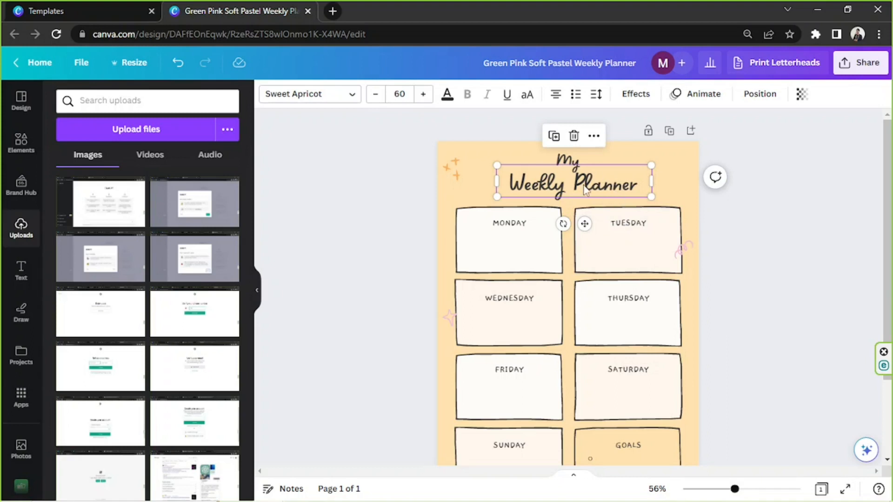
double_click(571, 194)
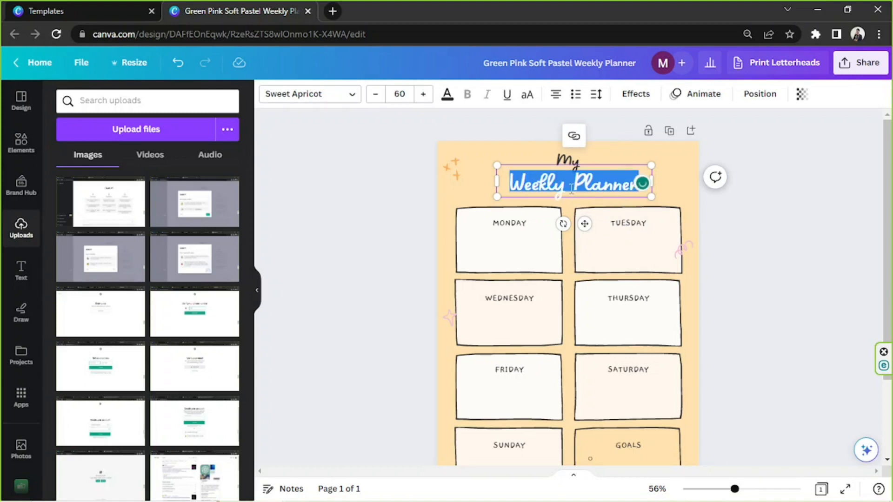
click(309, 98)
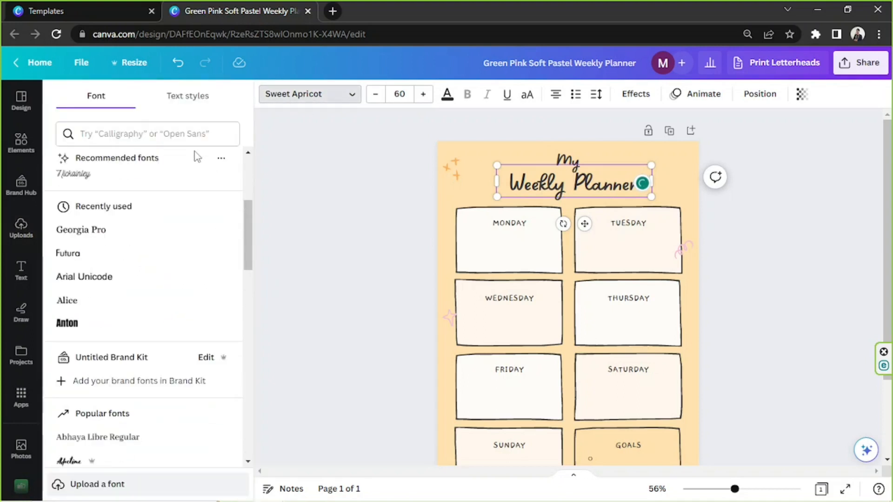
scroll(195, 160, down, 3)
click(147, 134)
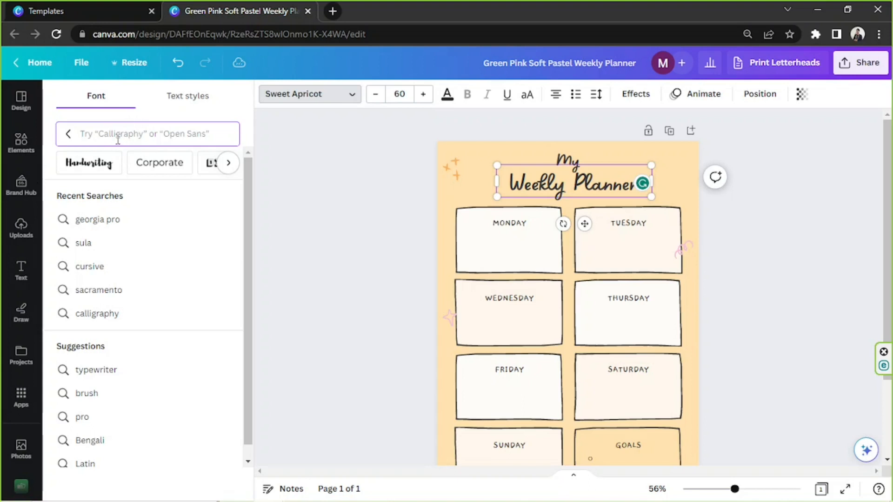
text(cr)
text(rsi)
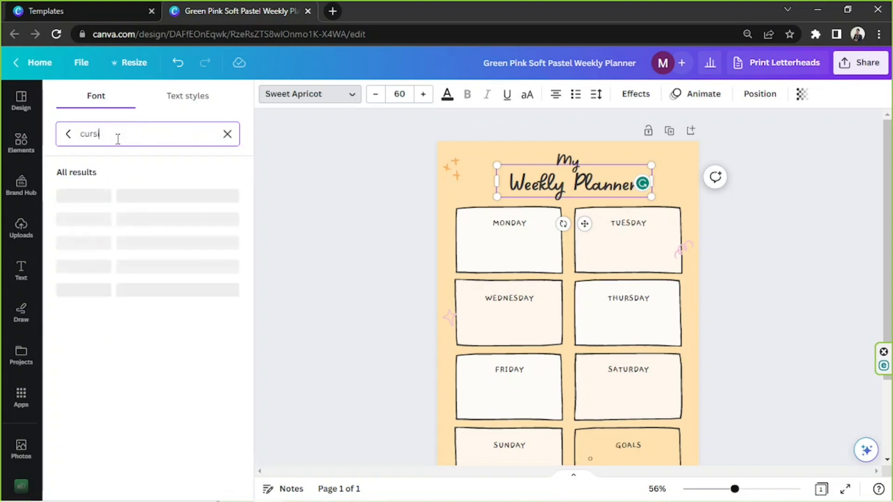
text(ve)
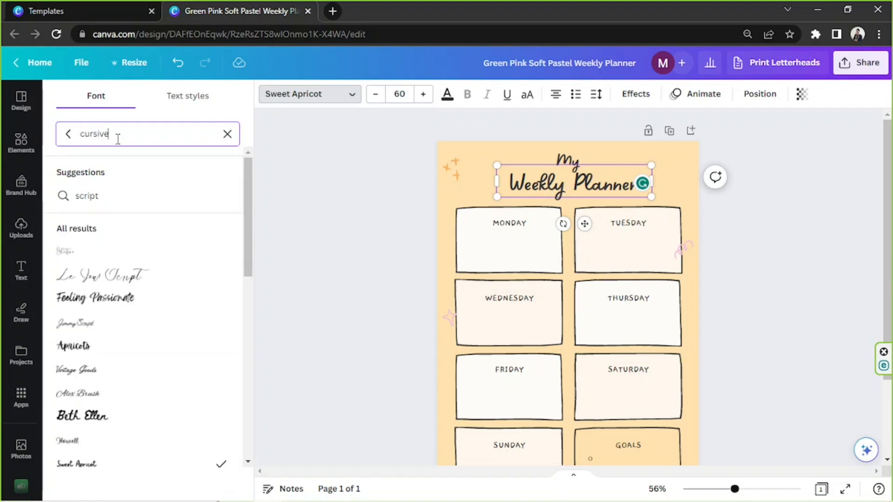
Try the Feeling Passionate font on the "Weekly Planner" title, resizing its text box to fit.
click(152, 295)
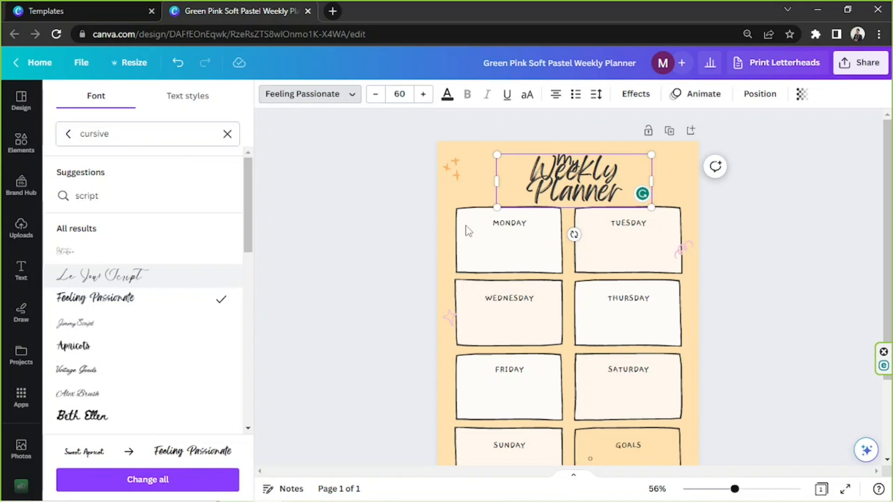
drag(490, 179, 425, 181)
drag(652, 165, 584, 171)
drag(524, 200, 580, 199)
Apply the Jimmy Script font to the "Weekly Planner" title, enlarge it to about size 57.1 and recentre it.
click(144, 322)
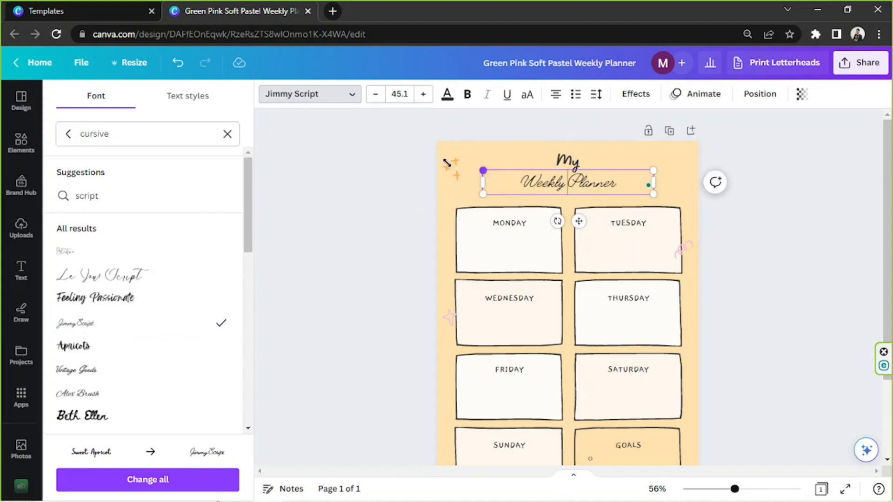
drag(483, 170, 437, 163)
drag(556, 221, 574, 227)
Try several more fonts from the cursive results on the "Weekly Planner" title.
scroll(202, 284, down, 8)
click(186, 258)
click(142, 379)
scroll(133, 376, down, 4)
click(131, 392)
scroll(142, 325, down, 6)
click(148, 279)
click(138, 367)
scroll(137, 355, down, 10)
Search the fonts for "cute" and apply Bellaboo to the "Weekly Planner" title.
drag(124, 135, 27, 133)
text(cute)
click(137, 321)
scroll(138, 321, down, 2)
click(137, 325)
Try several fonts from the "cute" results on the "My" text above the title.
click(568, 162)
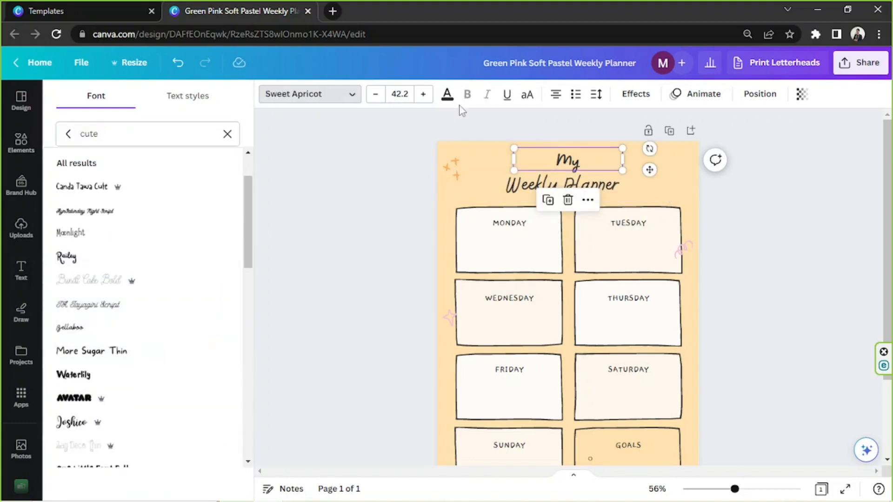
click(131, 358)
scroll(127, 279, down, 7)
click(102, 330)
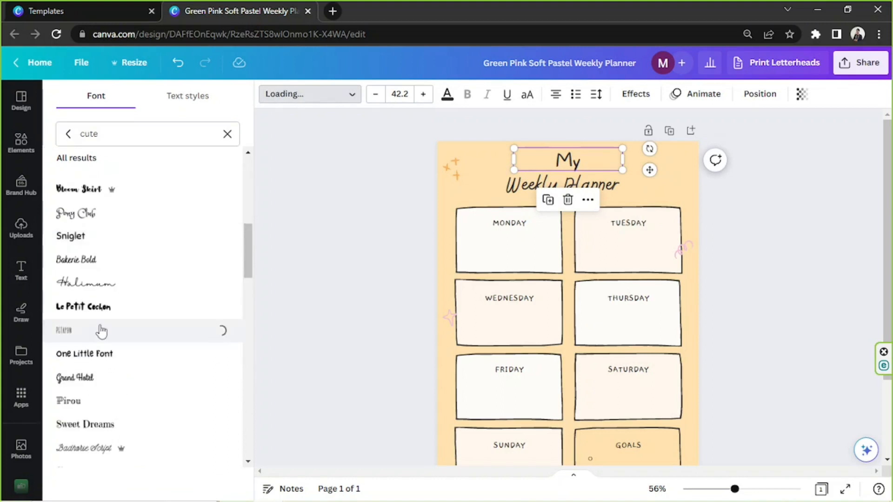
click(95, 377)
scroll(102, 372, up, 3)
scroll(112, 335, up, 3)
click(93, 309)
click(133, 288)
Set the "My" text to One Little Font Full in uppercase and move it closer to the "Weekly Planner" title.
scroll(129, 290, up, 1)
scroll(116, 326, down, 2)
click(109, 339)
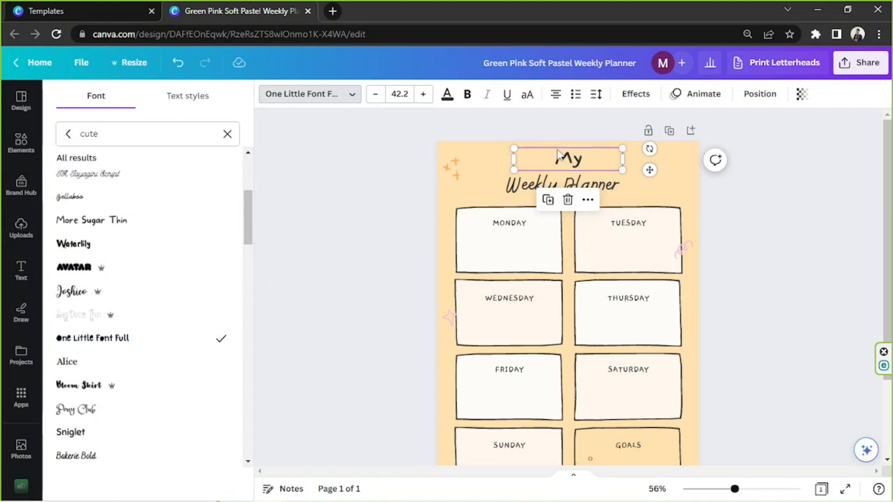
click(527, 96)
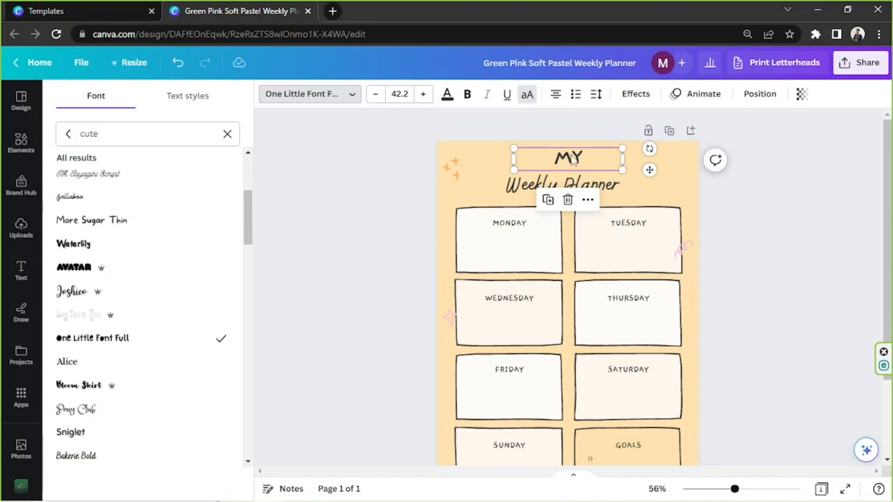
click(609, 188)
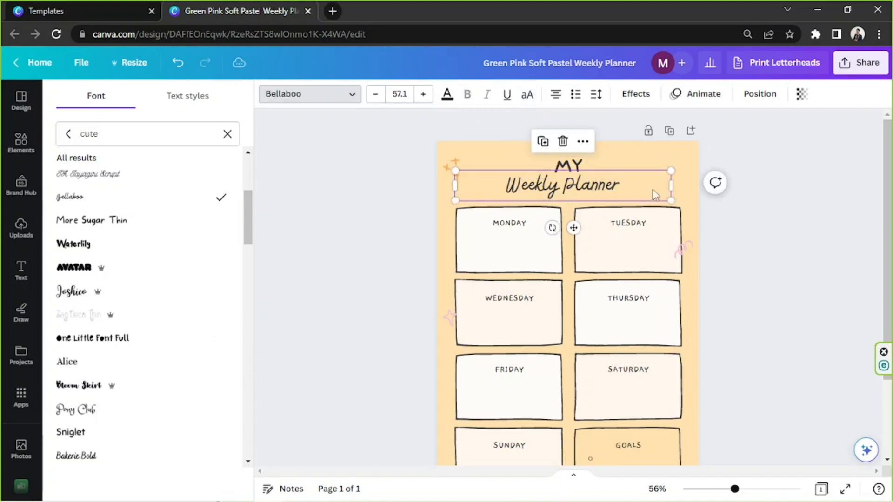
Enlarge the "Weekly Planner" title to font size 68.7 and arrange it with the "My" text centred above the day boxes.
drag(670, 199, 571, 161)
click(579, 168)
drag(585, 197, 584, 186)
drag(713, 200, 684, 196)
drag(603, 182, 619, 186)
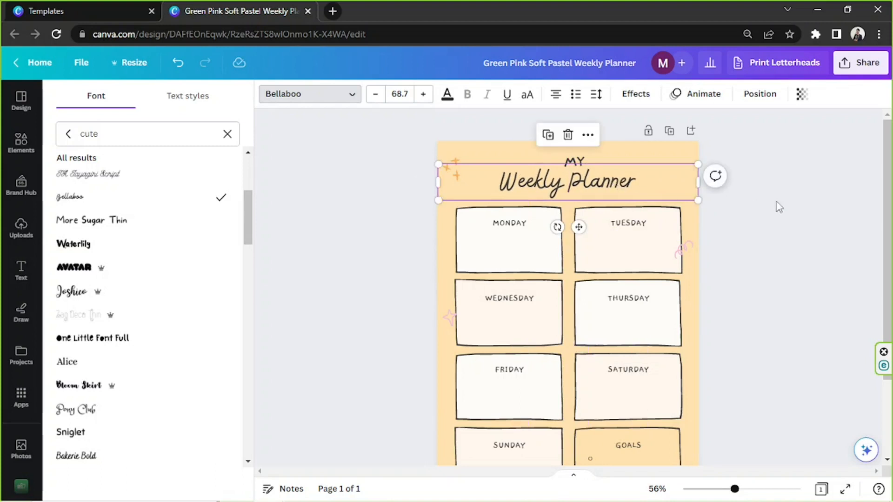
click(780, 201)
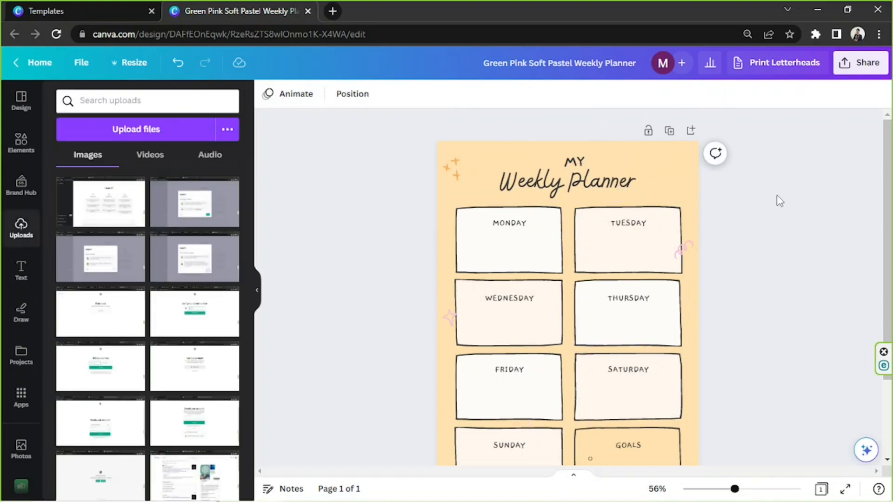
Recolour the "Weekly Planner" title with the dark brown brand colour.
click(596, 191)
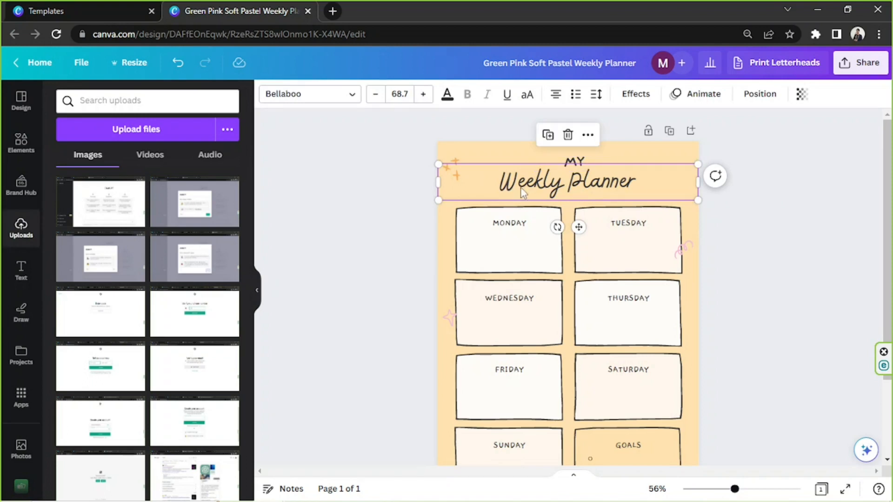
click(445, 104)
click(139, 170)
click(132, 286)
scroll(114, 372, down, 2)
scroll(112, 370, up, 2)
Set the "My" text colour to the custom brown #BB7F3A.
click(577, 164)
click(100, 165)
click(165, 166)
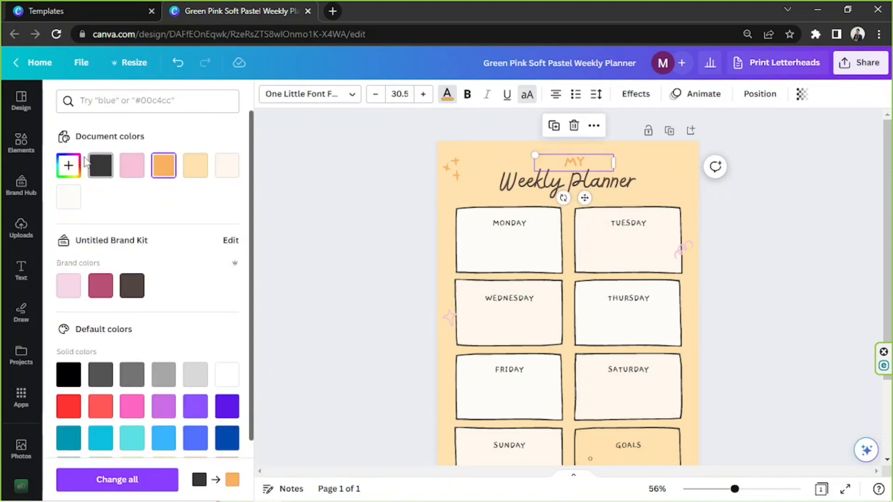
click(70, 166)
drag(179, 202, 179, 211)
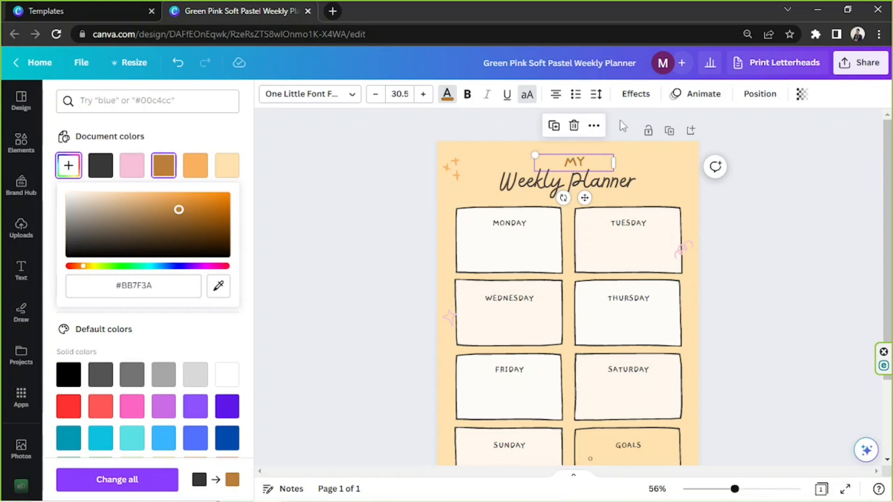
Try the Shadow, Lift, Hollow, Splice, Outline, Echo, Glitch and Neon effects on the "My" text.
click(636, 94)
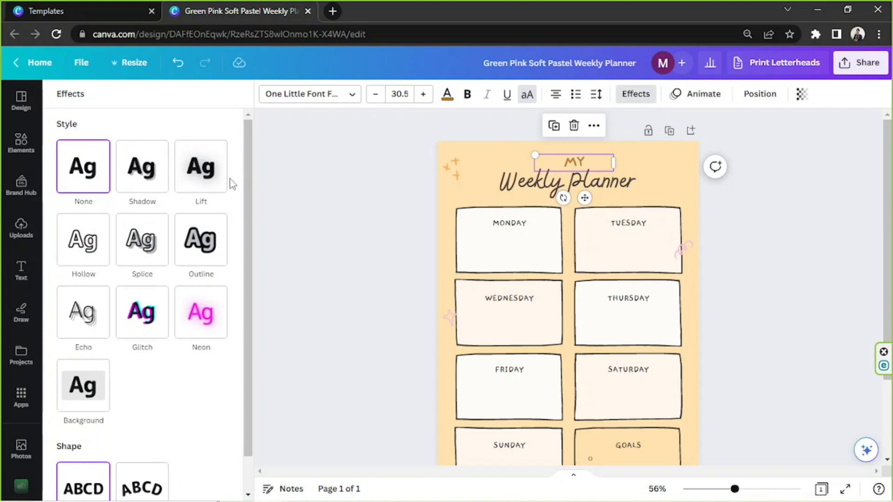
click(156, 182)
click(213, 176)
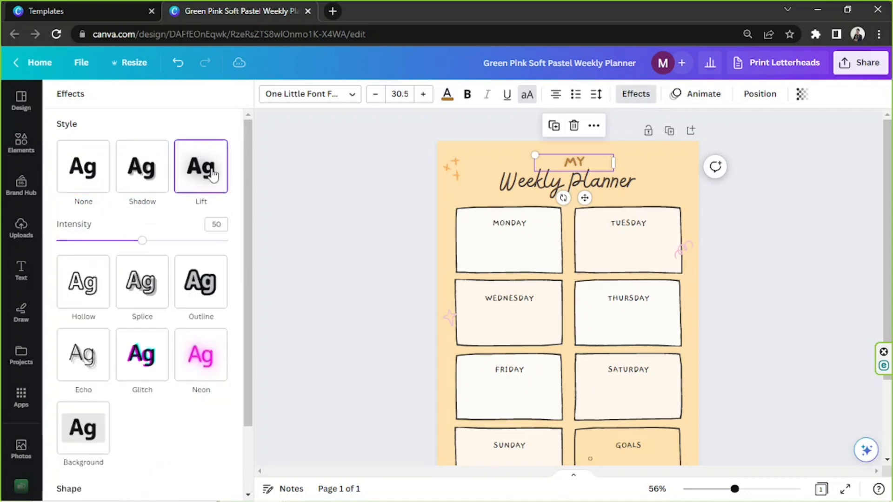
click(103, 289)
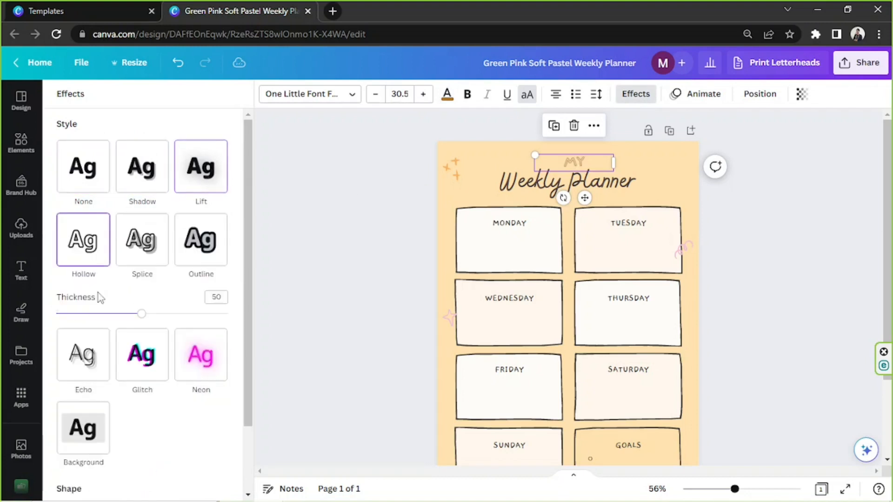
click(139, 244)
click(196, 243)
scroll(195, 242, down, 3)
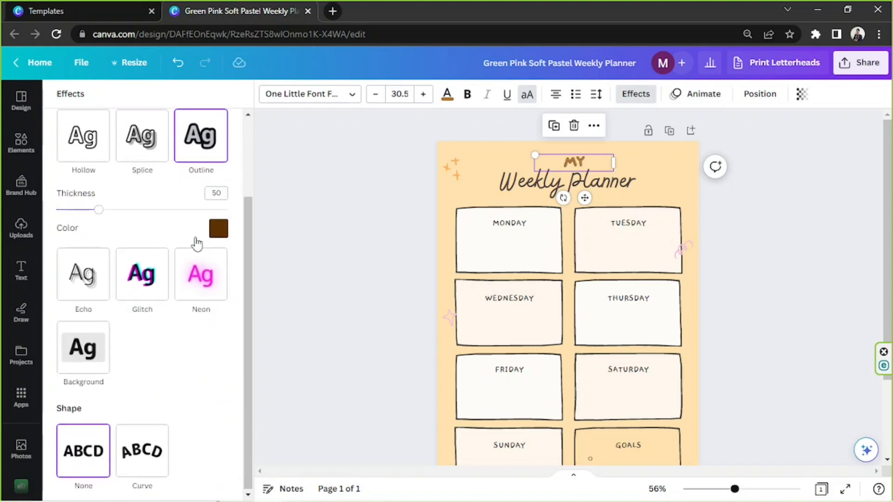
click(90, 267)
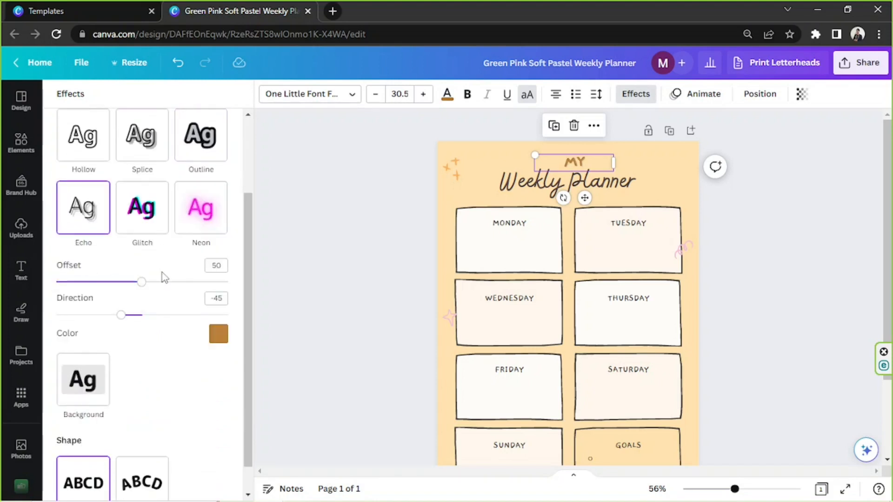
click(148, 223)
click(210, 223)
Try the Curve shape on the "My" text with values such as 100 and 0, and return the shape to None.
click(153, 437)
click(228, 482)
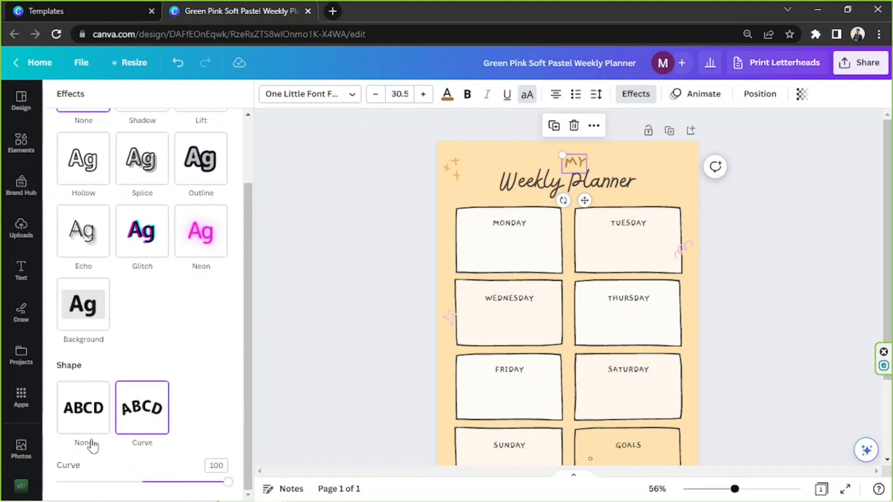
drag(229, 487, 134, 492)
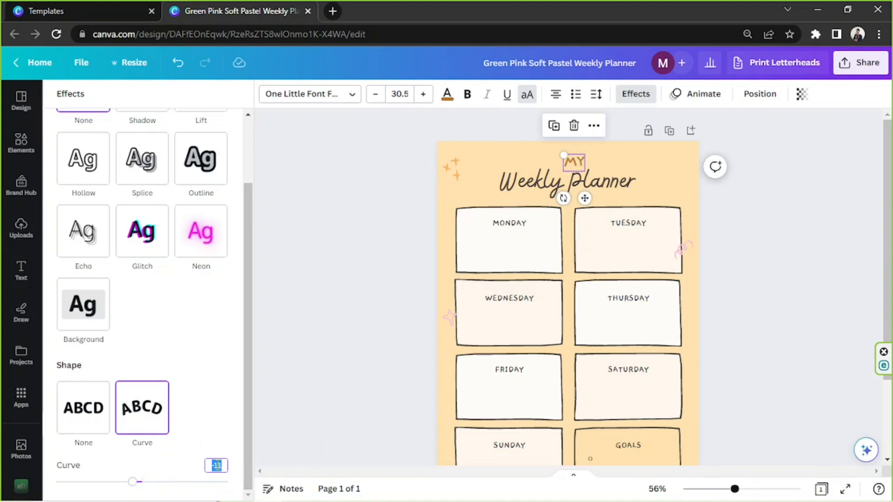
key(Return)
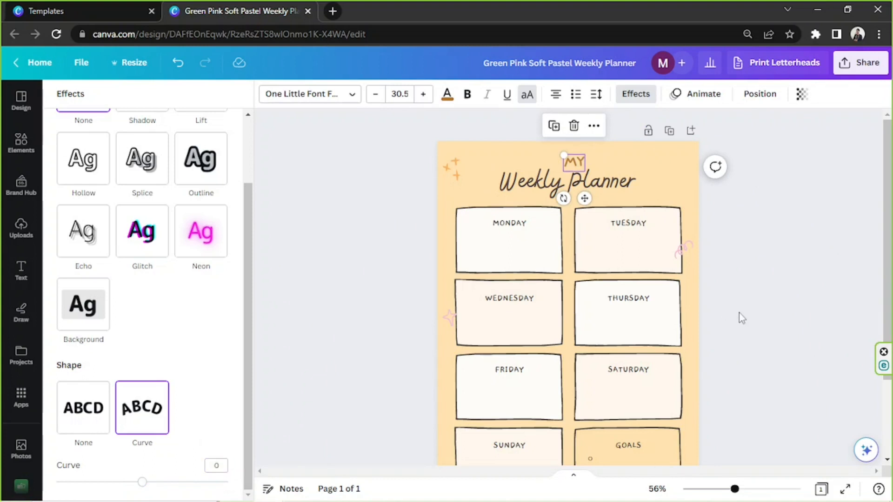
click(77, 412)
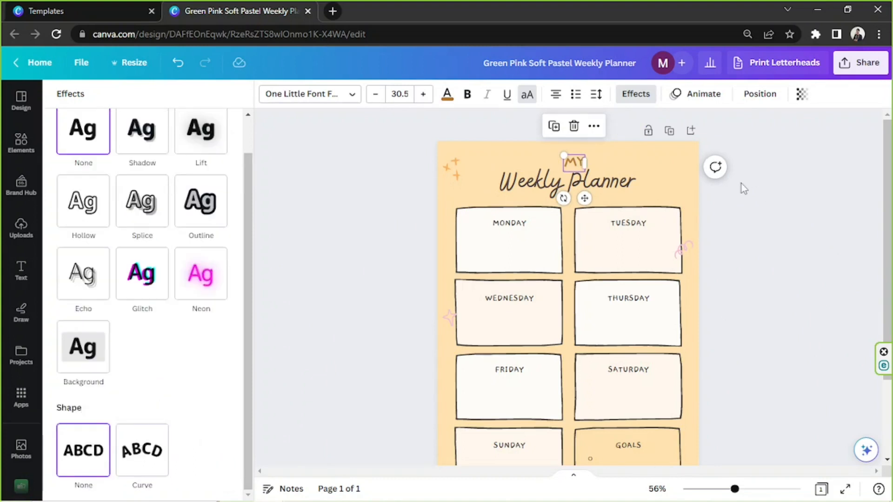
click(760, 215)
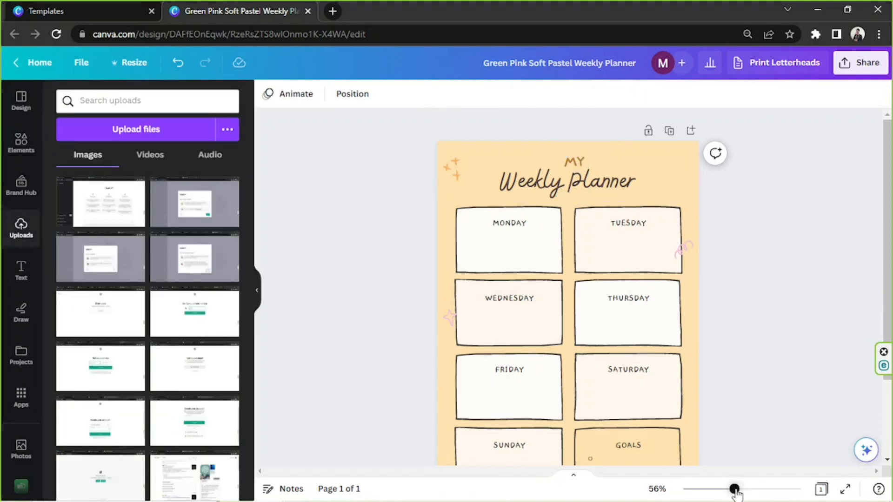
Delete the hand-drawn box behind the Monday label.
drag(734, 491, 728, 489)
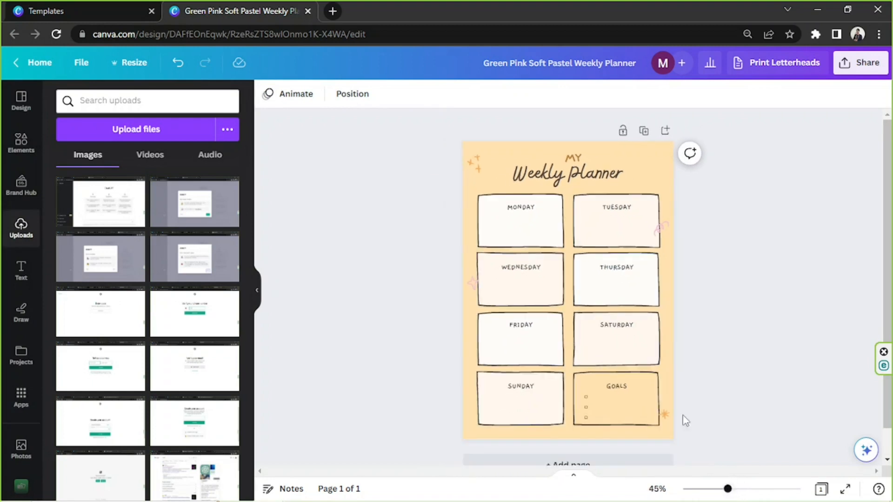
click(499, 221)
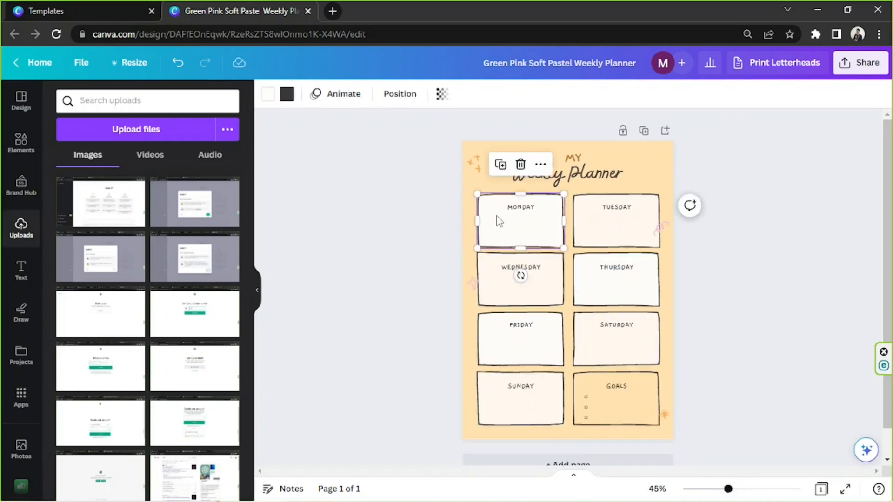
click(521, 164)
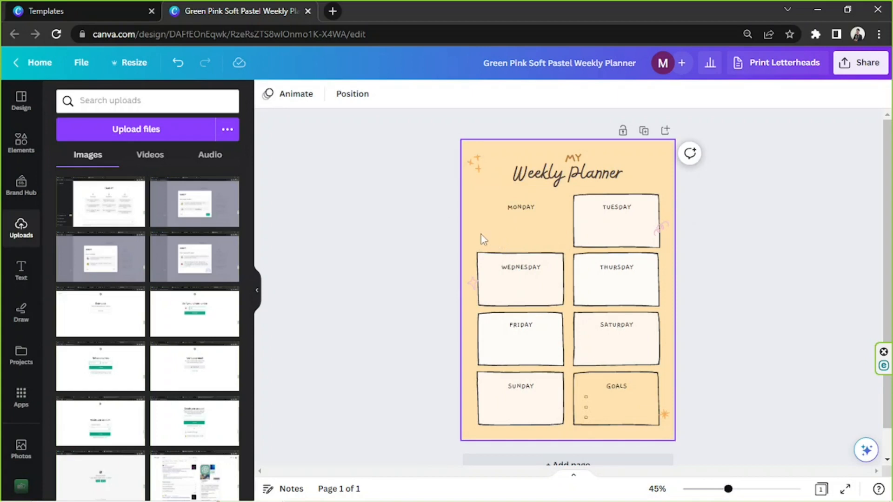
Search the elements for "box" and browse the graphics for a replacement day box.
click(10, 147)
click(132, 105)
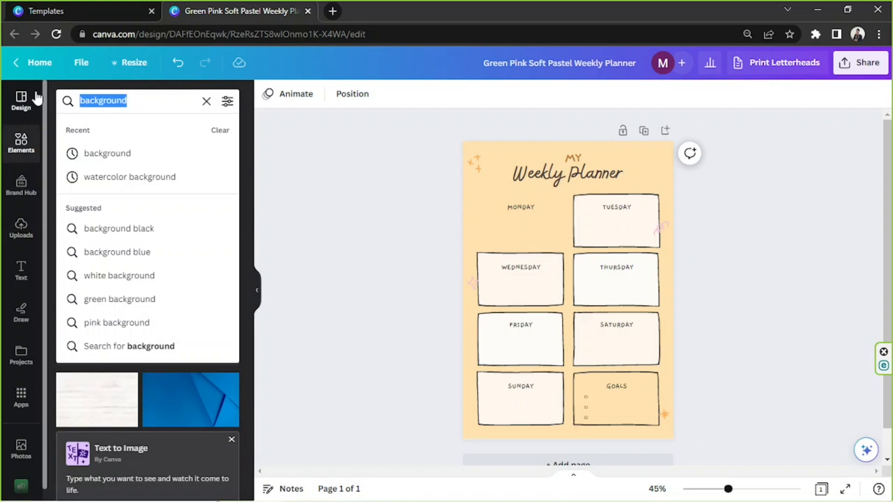
text(box)
key(Return)
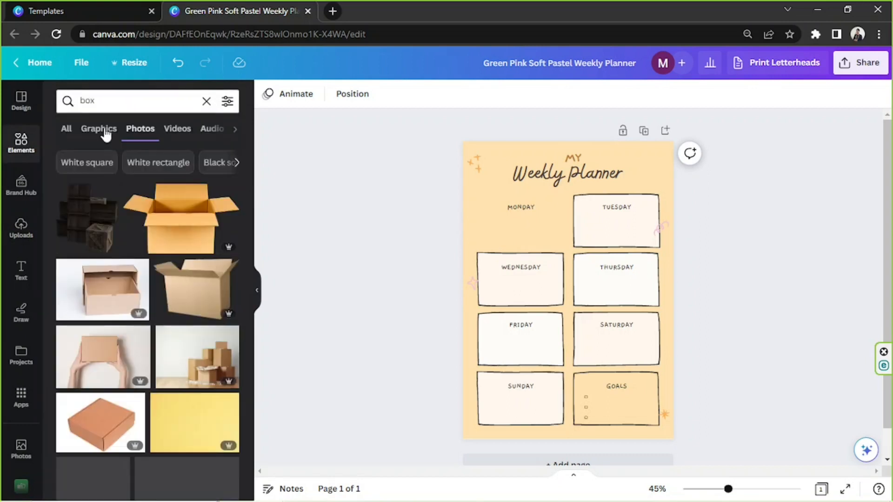
click(106, 135)
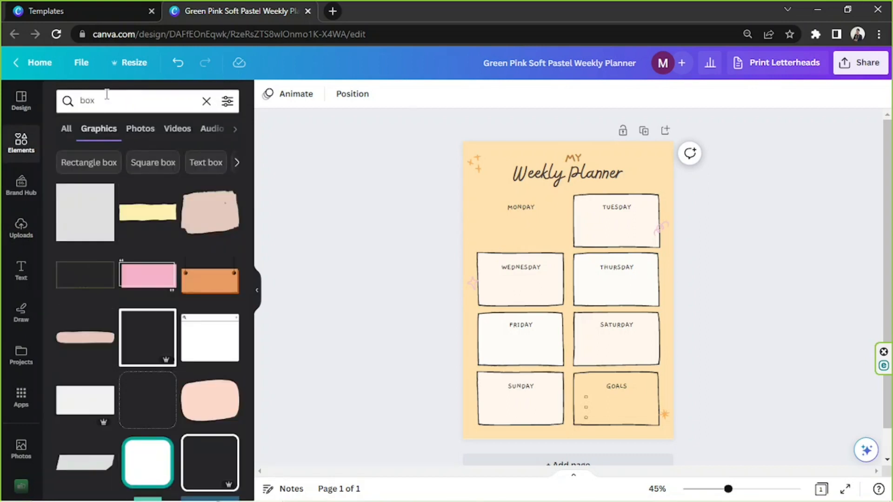
scroll(124, 259, down, 3)
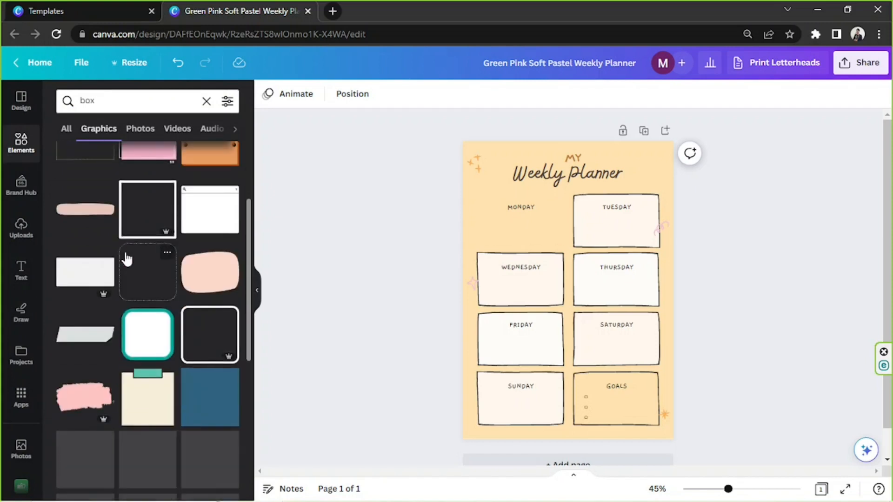
scroll(126, 265, down, 3)
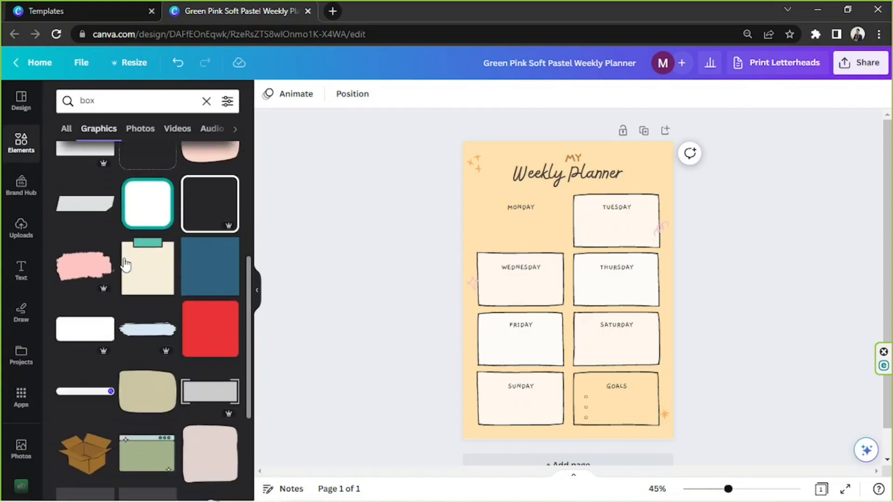
scroll(125, 264, down, 6)
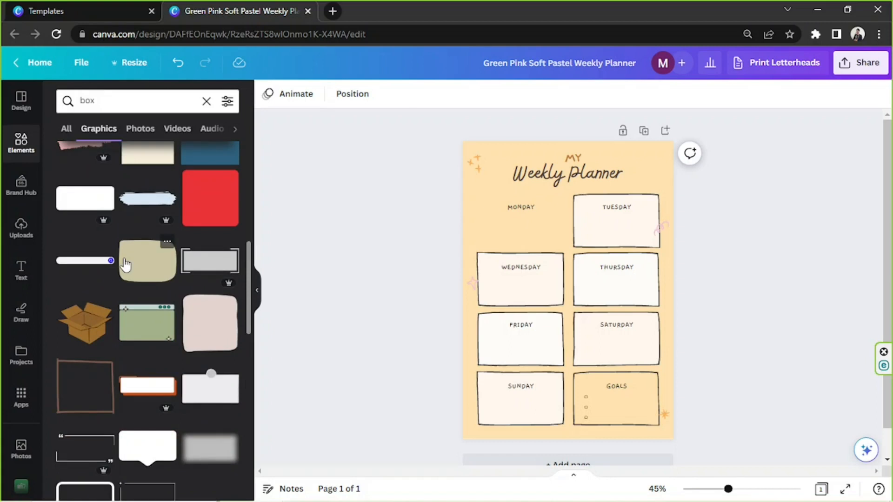
scroll(125, 264, down, 4)
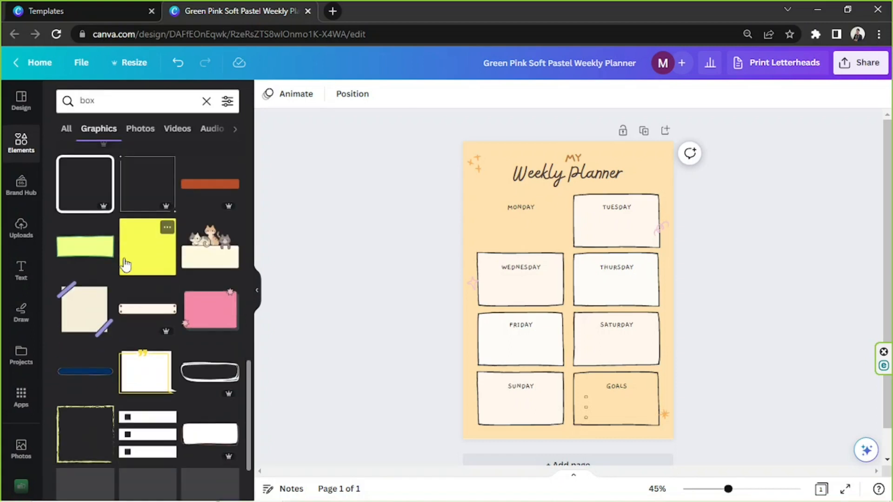
scroll(126, 265, down, 4)
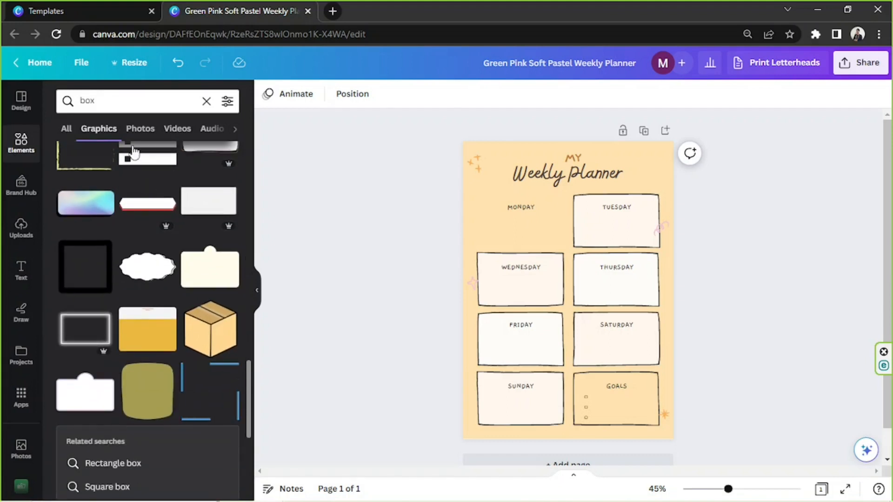
Search the elements for "rectangle" and add the rounded square shape to the page.
click(116, 101)
text(re)
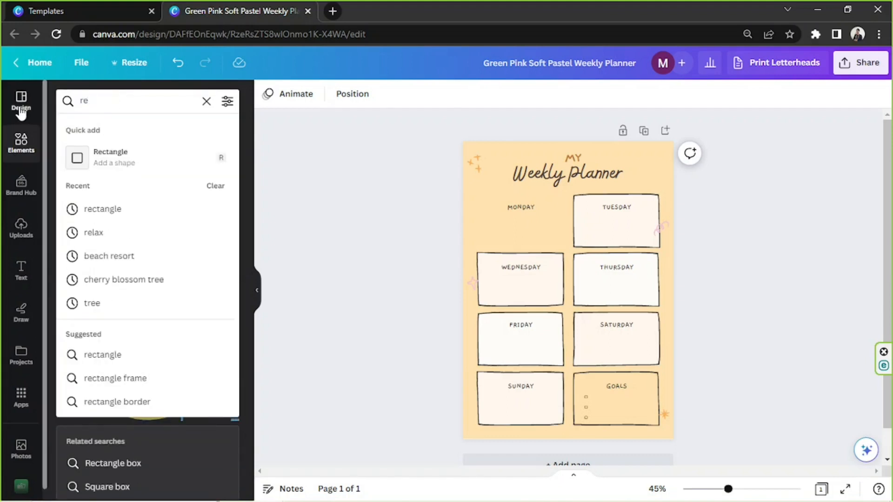
text(ctangle)
key(Return)
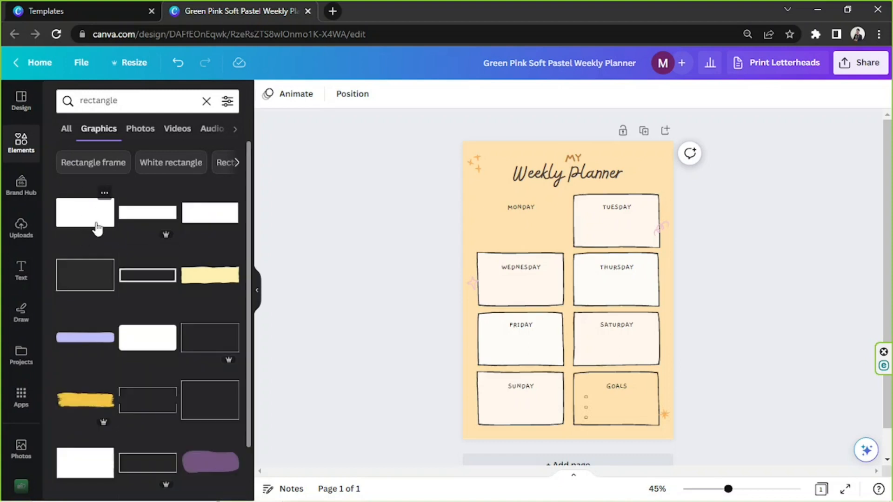
click(66, 129)
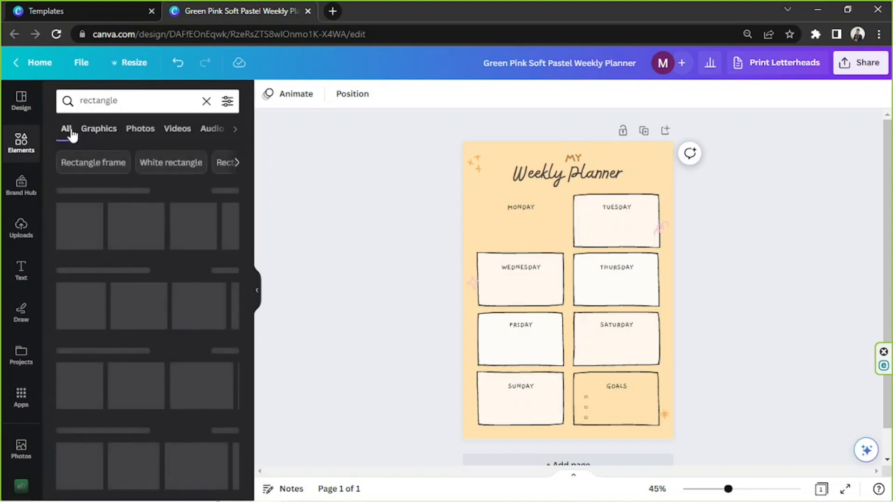
click(108, 232)
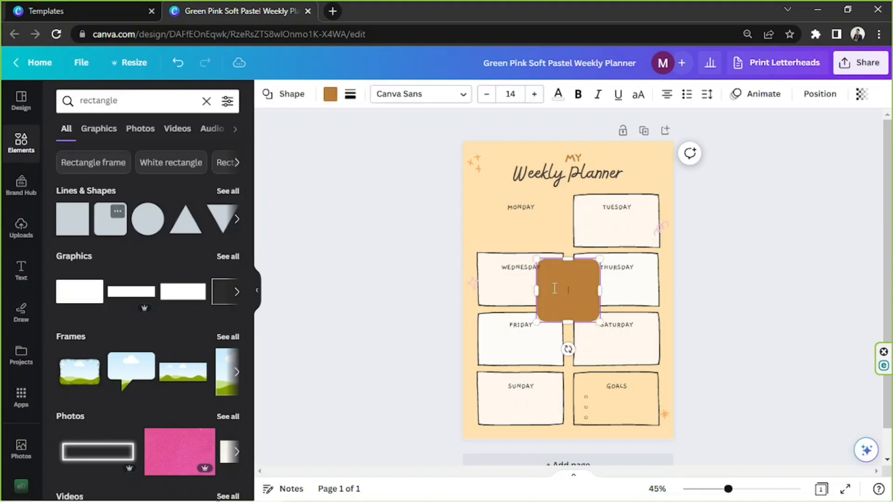
Place the rounded shape over the Monday slot, widen it to about 9.1 and slightly reduce its height to fit above the Wednesday box.
drag(554, 286, 496, 209)
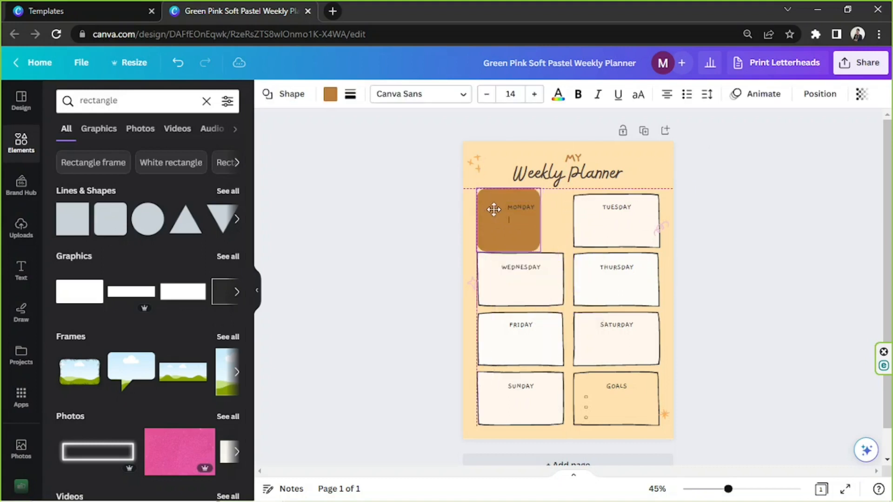
mouse_move(739, 495)
mouse_down()
mouse_move(760, 489)
mouse_move(751, 489)
mouse_up()
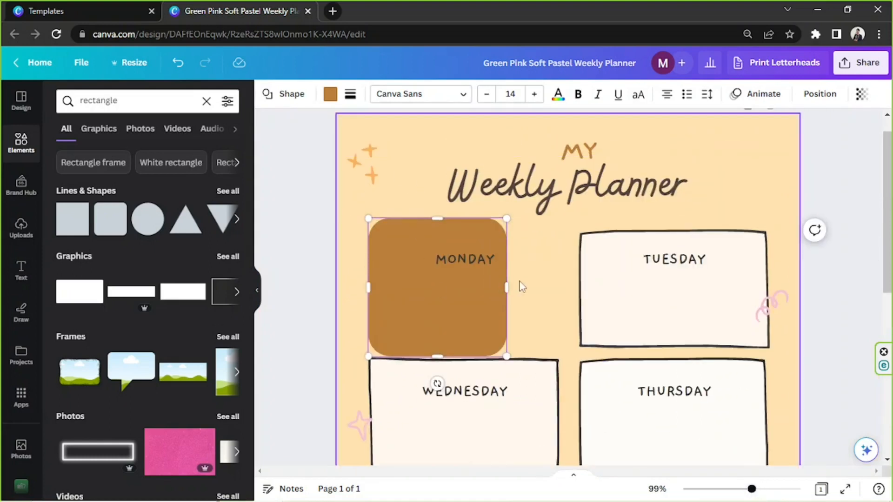
drag(506, 287, 569, 282)
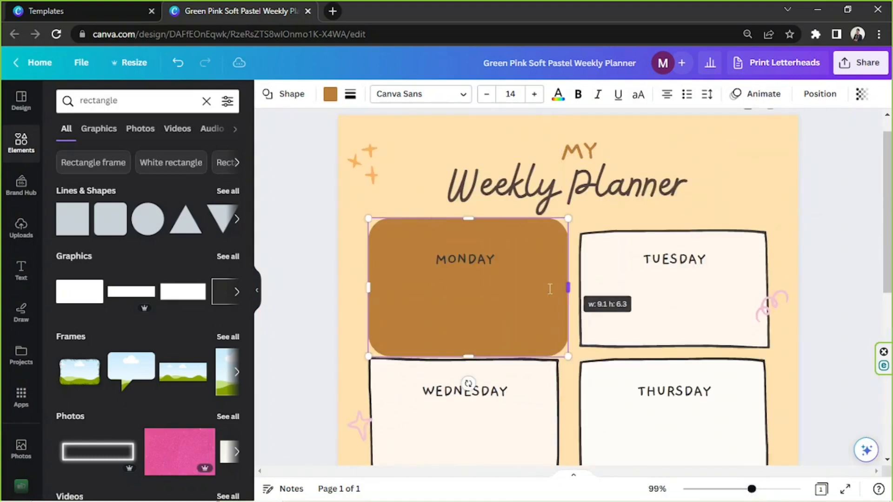
drag(466, 355, 467, 350)
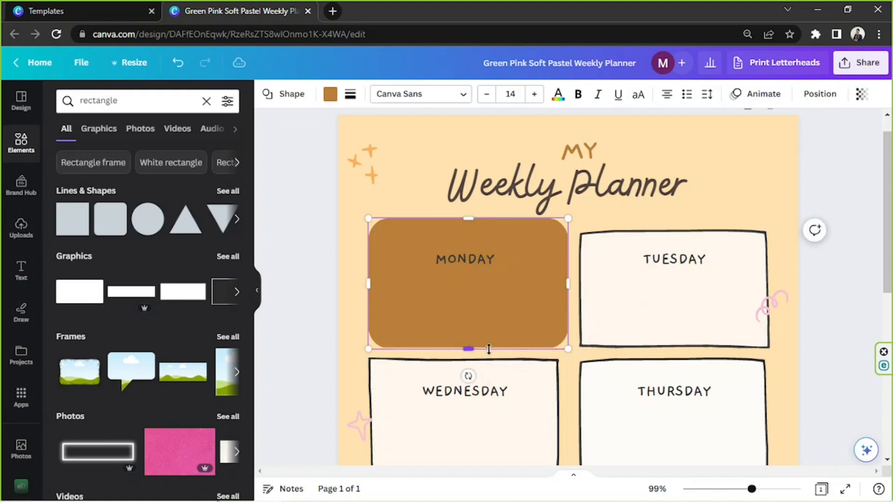
drag(551, 316, 546, 316)
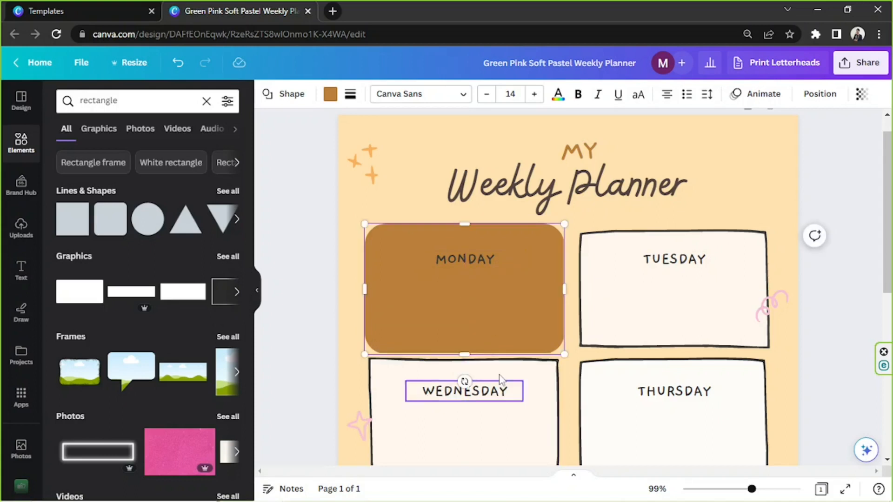
Shrink the rounded Monday box to about 8.58 by 5.6 cm so it matches the Wednesday box's width.
scroll(492, 369, down, 3)
scroll(492, 367, down, 6)
scroll(492, 363, up, 8)
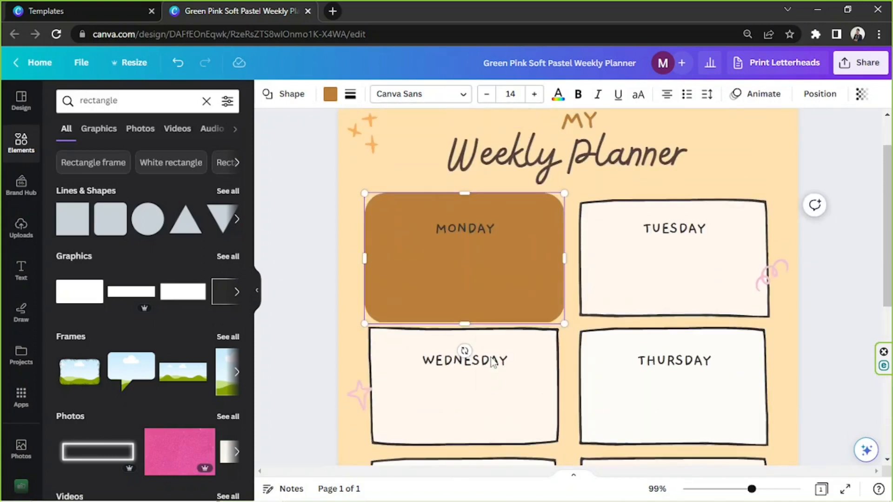
drag(561, 321, 535, 288)
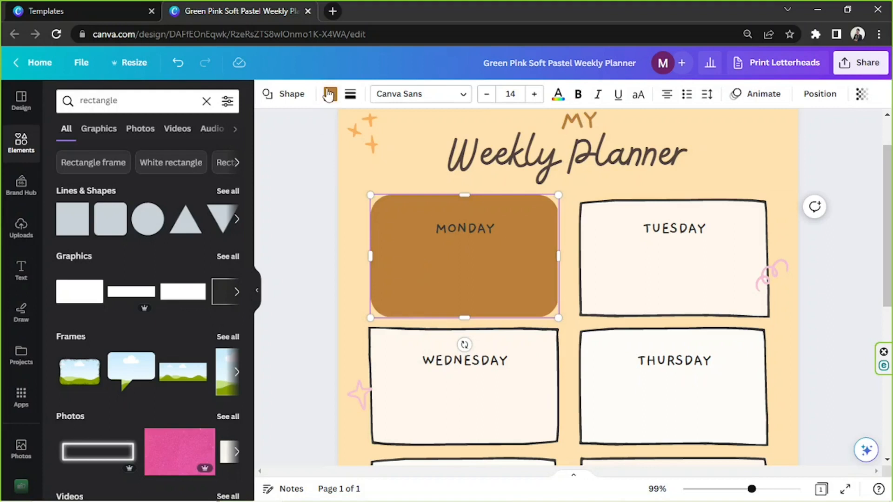
Recolour the rounded Monday box with the document's pale cream and move the Monday label up to its top edge.
click(330, 95)
click(132, 199)
click(164, 199)
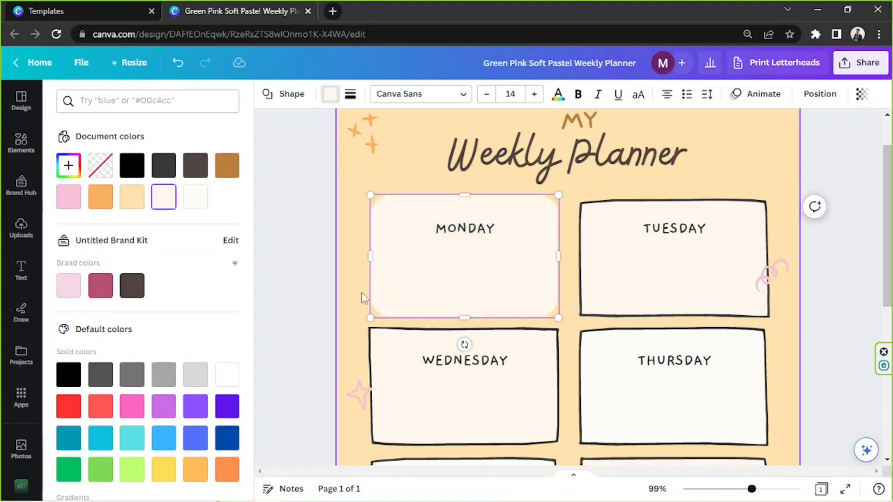
click(291, 261)
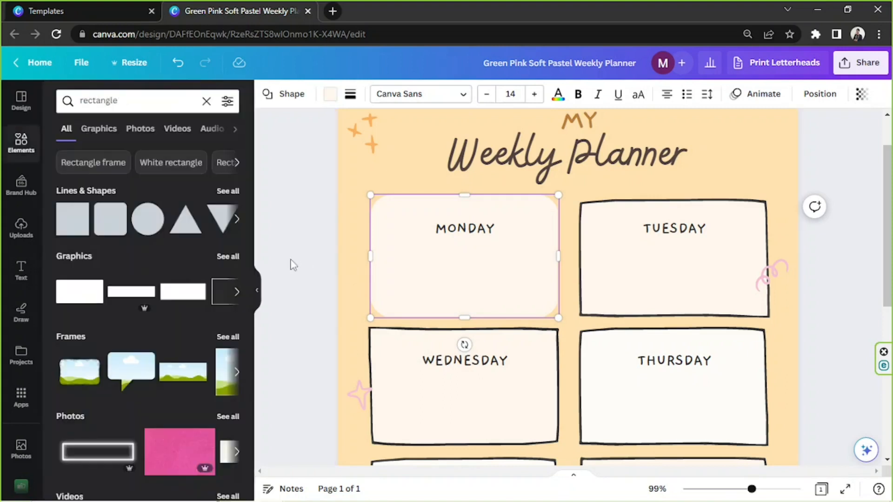
drag(465, 228, 462, 207)
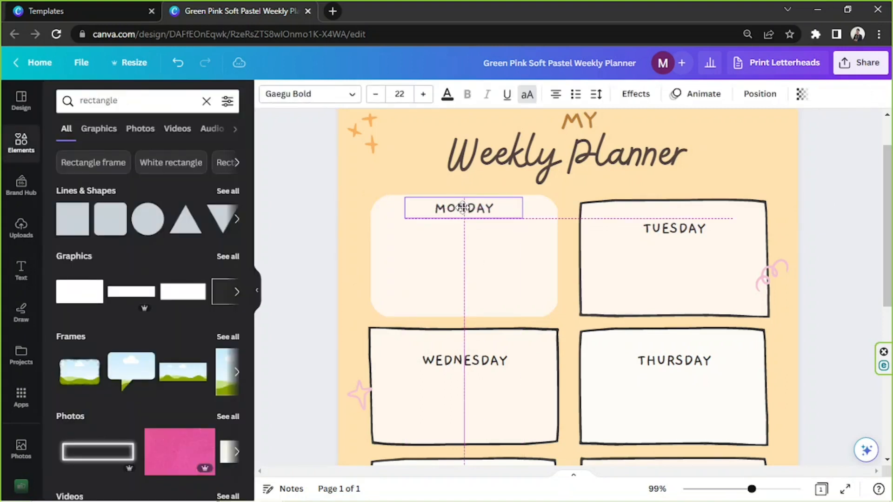
Delete the hand-drawn boxes behind the Tuesday, Wednesday and Thursday labels.
click(606, 248)
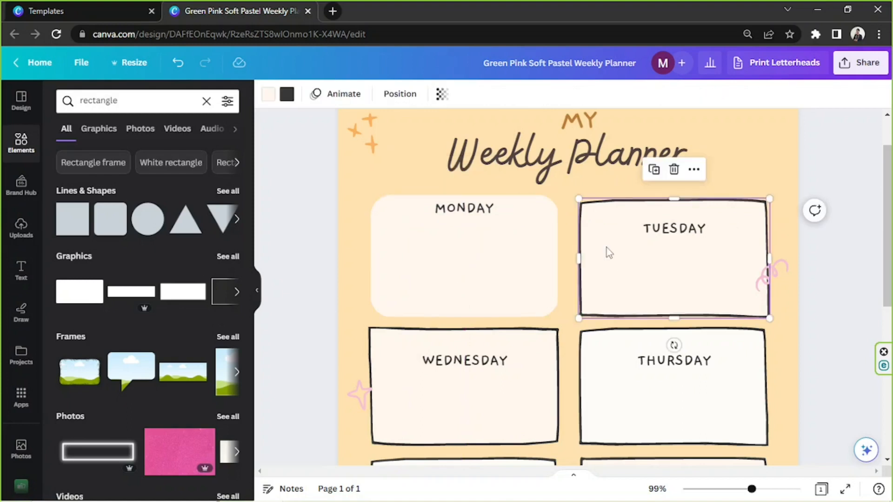
scroll(606, 247, down, 1)
scroll(606, 248, up, 1)
key(Delete)
click(474, 389)
key(Delete)
click(629, 397)
key(Delete)
Delete the hand-drawn boxes behind the Friday, Saturday, Sunday and Goals labels.
scroll(603, 394, down, 1)
click(539, 426)
key(Delete)
click(593, 403)
key(Delete)
scroll(593, 403, down, 4)
click(535, 368)
key(Delete)
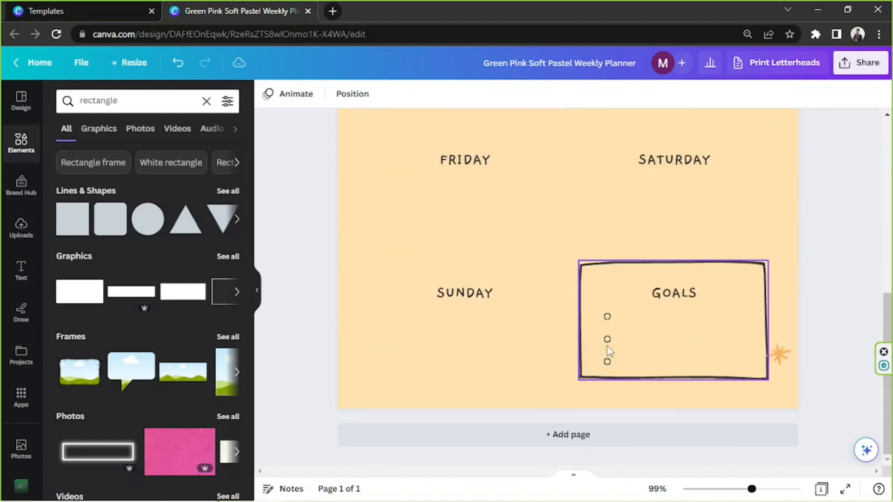
click(645, 354)
key(Delete)
scroll(602, 332, up, 5)
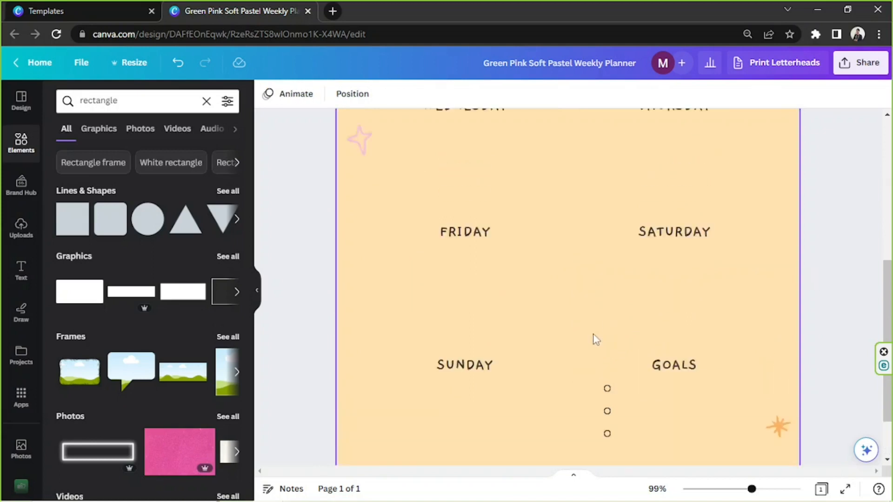
Duplicate the rounded Monday box, place the copy over the Tuesday slot and send it behind the Tuesday label.
click(549, 233)
scroll(557, 251, up, 2)
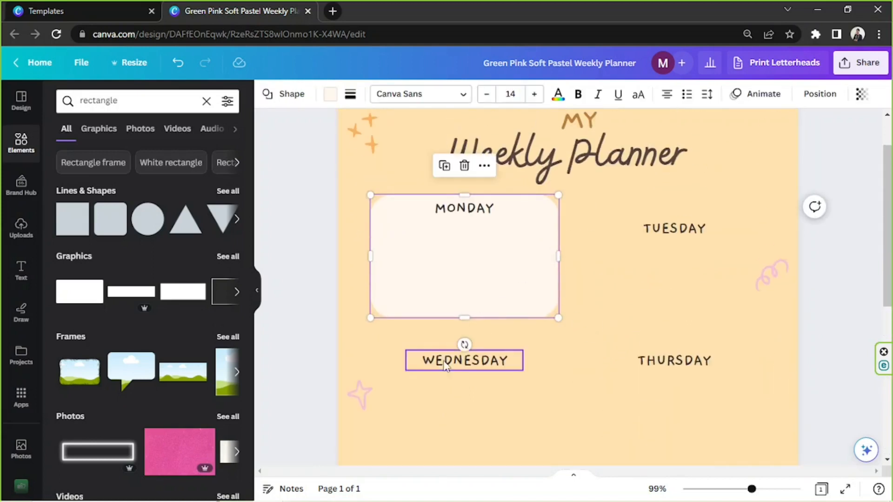
click(446, 165)
drag(469, 260, 658, 255)
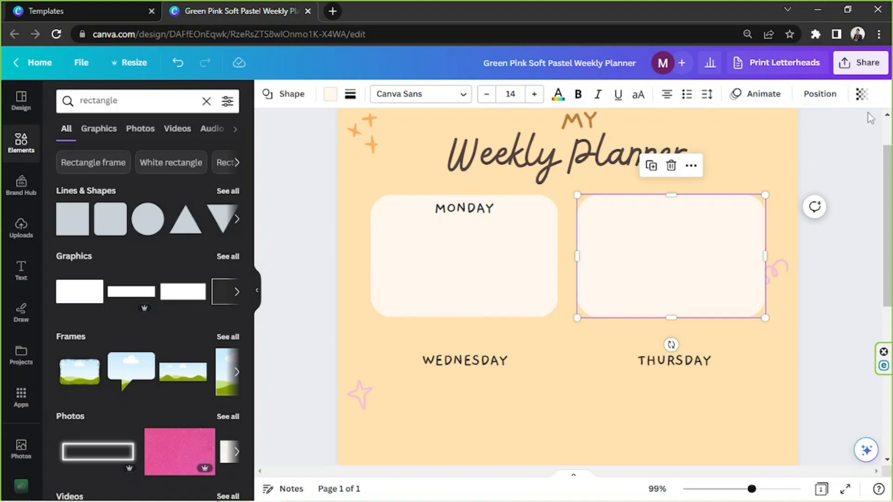
click(819, 94)
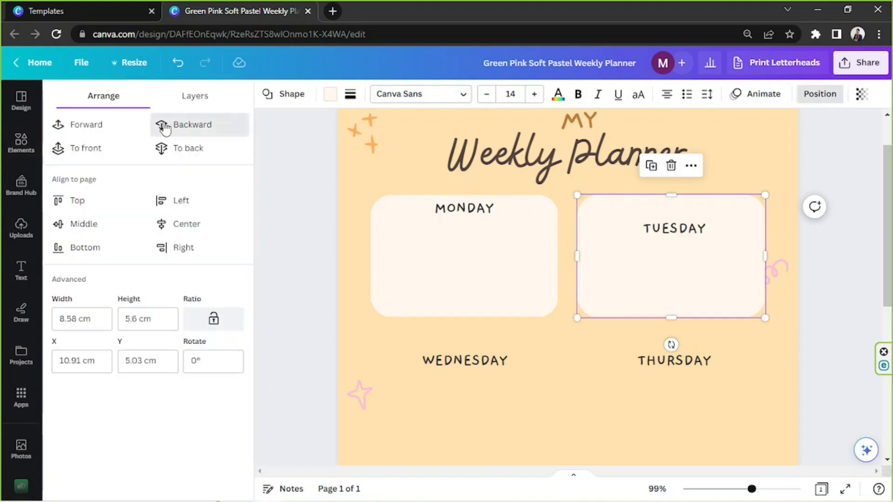
click(165, 128)
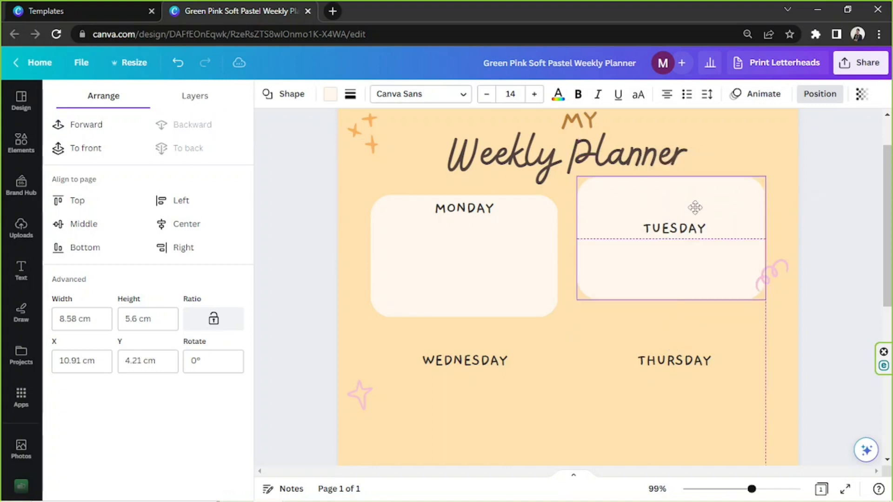
Move the Tuesday label up level with the Monday label and centre the Tuesday box under it.
click(689, 228)
drag(689, 228, 689, 208)
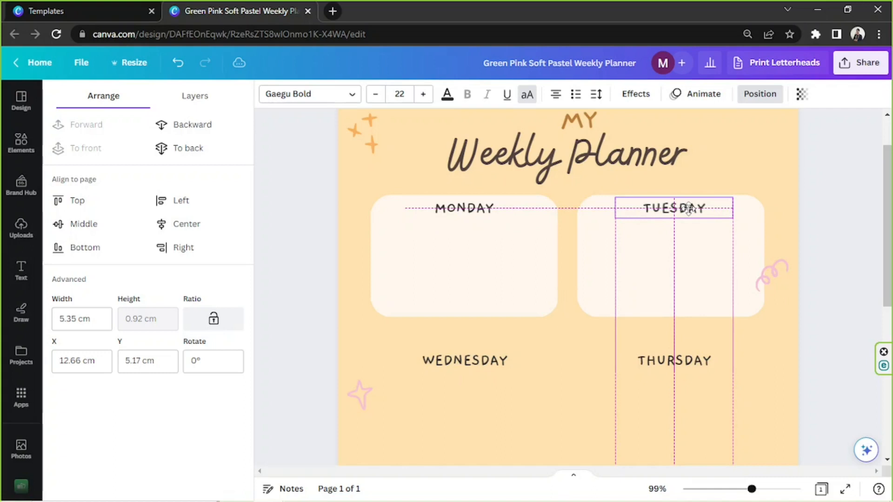
click(666, 291)
drag(606, 293, 608, 290)
click(856, 301)
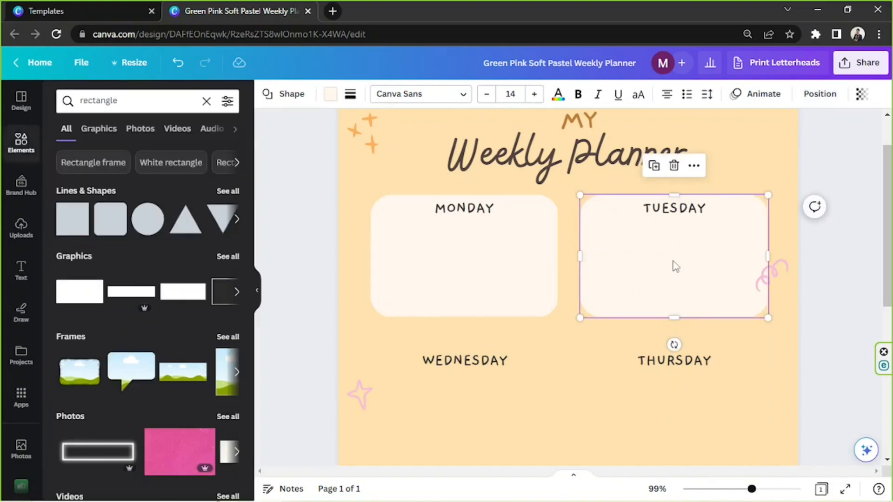
Duplicate the Monday and Tuesday boxes together and place the copies over the Wednesday and Thursday slots.
click(822, 302)
scroll(820, 300, down, 3)
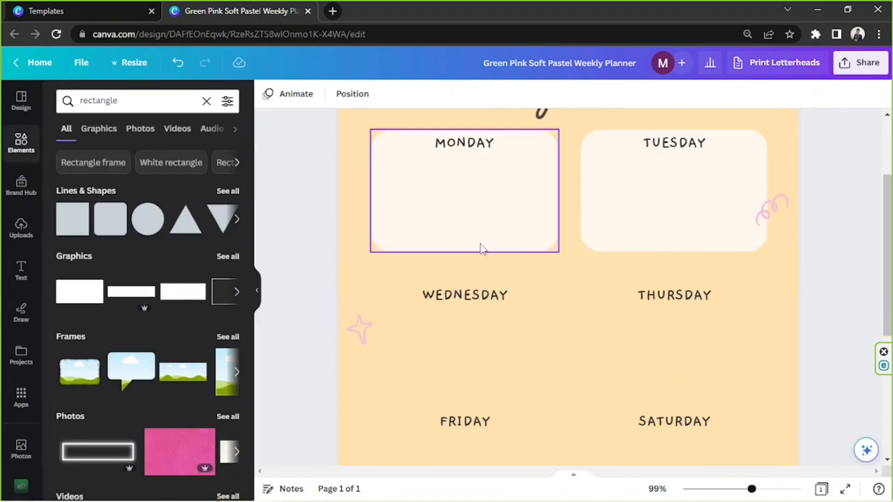
drag(361, 267, 683, 242)
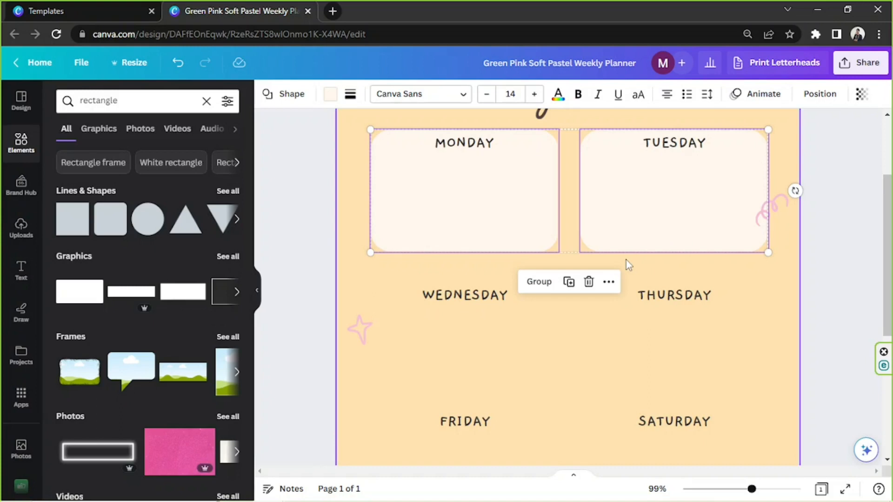
key(ctrl+d)
drag(629, 256, 638, 348)
scroll(632, 328, down, 3)
scroll(656, 231, up, 3)
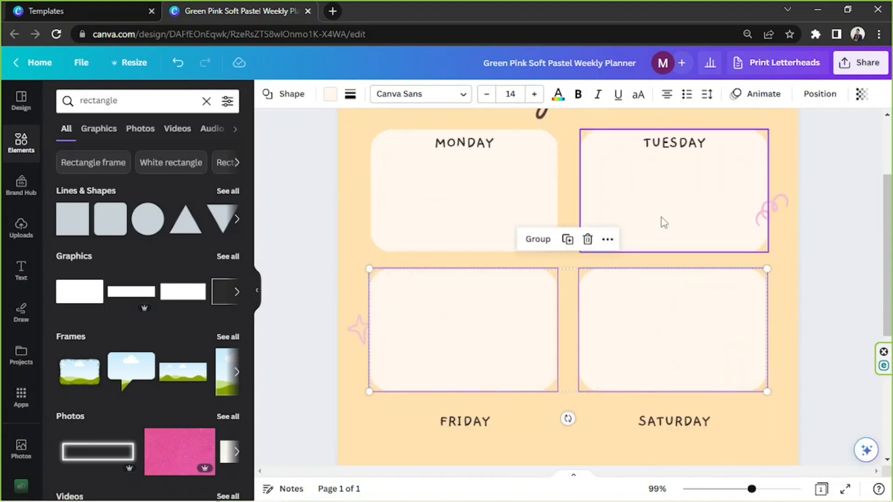
Send the two copied boxes to the back, behind the Wednesday and Thursday labels.
click(819, 94)
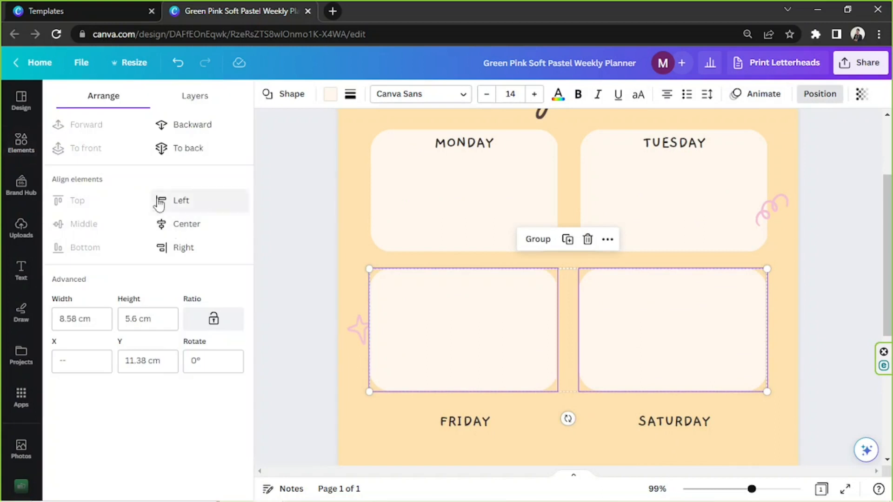
click(182, 148)
scroll(644, 335, down, 1)
scroll(636, 318, up, 1)
Duplicate the pair of boxes for the Friday and Saturday row and place another pair over the Sunday and Goals row.
click(568, 240)
scroll(583, 302, down, 3)
drag(592, 323, 607, 295)
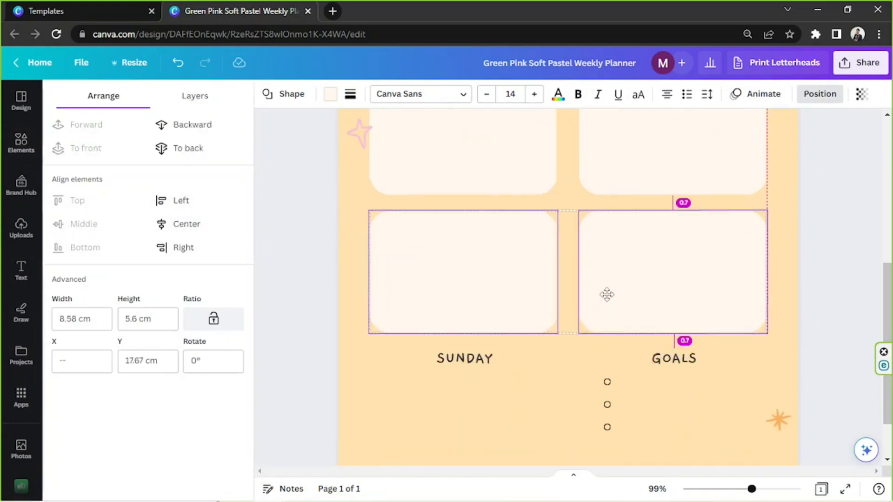
scroll(616, 335, up, 2)
scroll(651, 395, down, 2)
scroll(655, 405, down, 2)
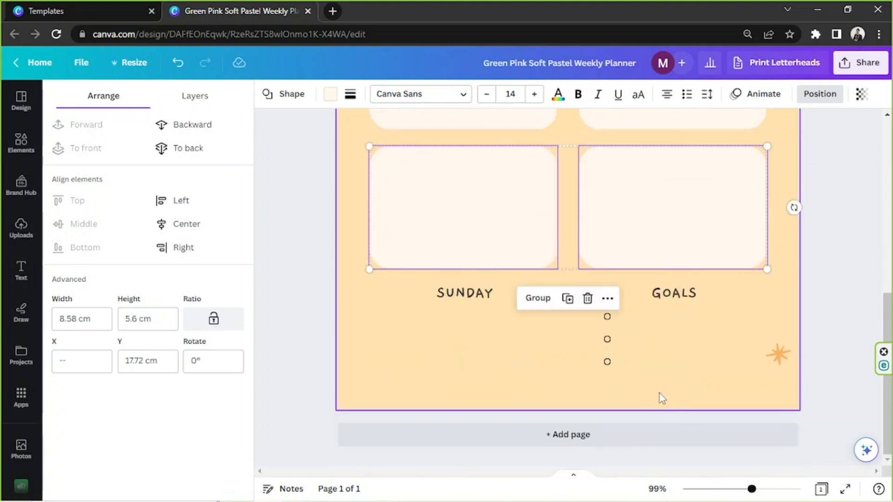
drag(612, 255, 624, 331)
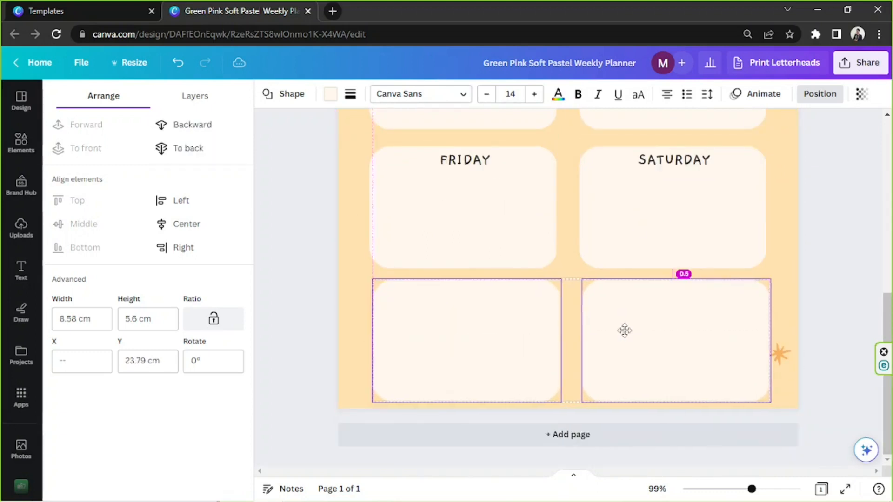
Slightly shrink the Monday–Tuesday and Wednesday–Thursday box pairs and reposition them to leave more space between rows.
scroll(373, 225, down, 5)
click(373, 225)
drag(568, 247, 600, 241)
drag(478, 247, 488, 242)
drag(589, 239, 583, 234)
drag(455, 307, 486, 309)
drag(560, 295, 556, 287)
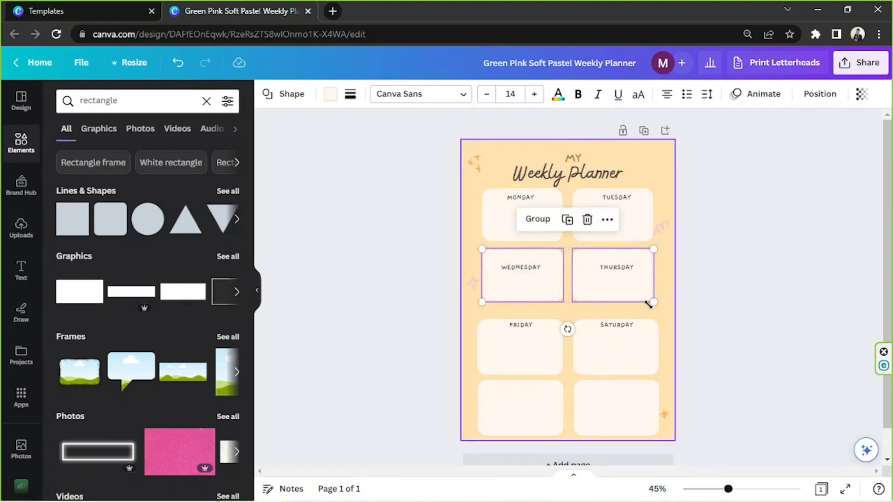
Move the Friday and Saturday boxes up and shrink them to match the rows above.
click(688, 347)
drag(449, 365, 593, 371)
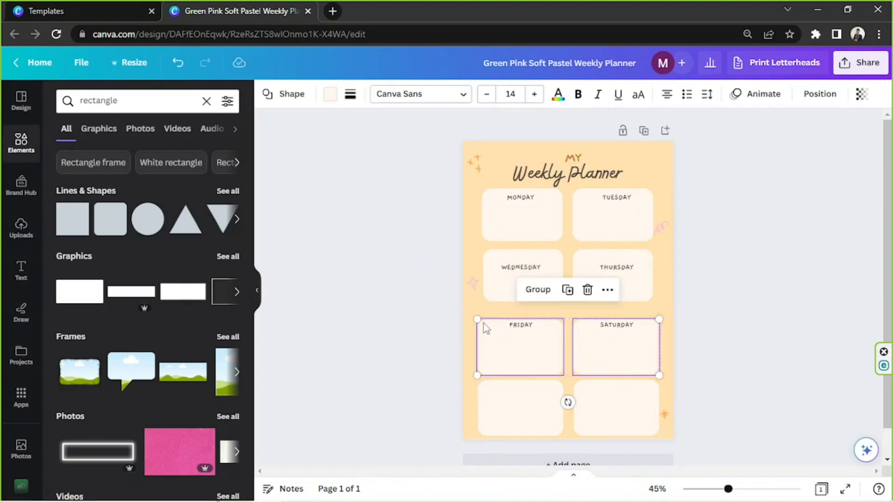
drag(514, 356, 520, 346)
drag(664, 366, 652, 361)
Shrink the Sunday and Goals boxes to match the other rows and position them below the Friday and Saturday boxes.
scroll(437, 359, down, 1)
drag(435, 360, 602, 387)
drag(602, 401, 606, 391)
click(663, 394)
drag(444, 361, 628, 387)
drag(422, 343, 653, 392)
drag(591, 380, 593, 380)
drag(655, 393, 652, 391)
Send the Sunday and Goals boxes backward behind their labels and the checklist circles.
click(728, 375)
drag(451, 383, 582, 384)
key(ctrl+[)
click(765, 339)
scroll(766, 337, up, 1)
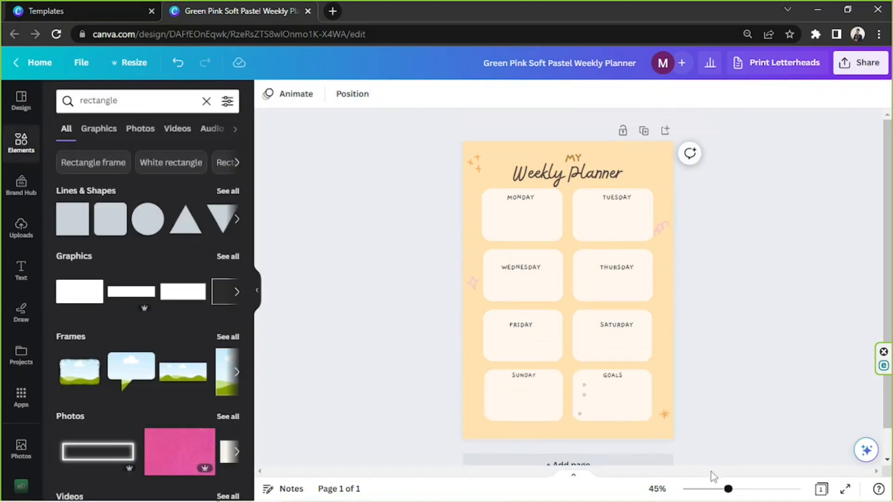
Slightly reduce the Weekly Planner title and centre it again below the word MY.
drag(729, 489, 746, 489)
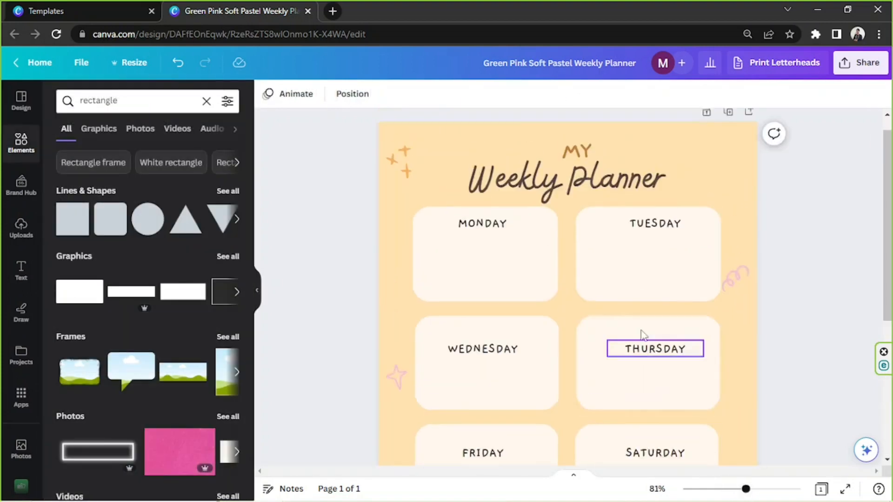
scroll(611, 204, up, 1)
click(612, 204)
drag(756, 227, 707, 222)
drag(554, 204, 586, 205)
click(341, 218)
Move the Monday, Tuesday and Wednesday labels up near the top edges of their boxes.
drag(484, 245, 484, 236)
drag(663, 249, 662, 241)
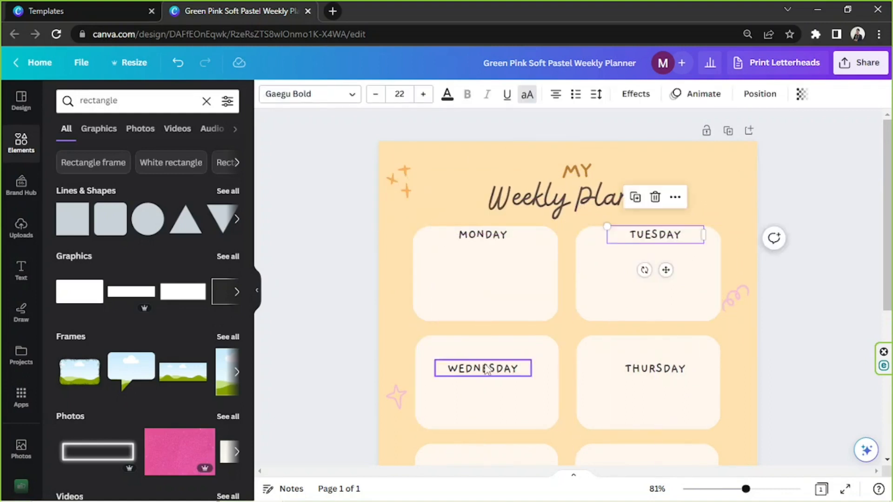
drag(483, 369, 486, 352)
Set the font size of the Sunday and Goals labels to 22 to match the other day labels.
click(656, 236)
scroll(656, 357, down, 4)
click(485, 278)
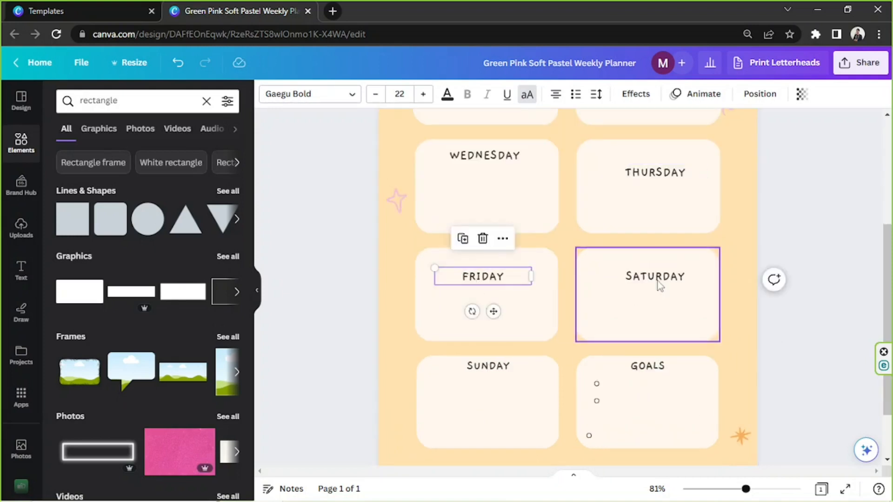
click(487, 368)
click(648, 367)
click(485, 370)
click(403, 93)
text(22)
key(Return)
click(630, 370)
click(401, 94)
text(22)
key(Return)
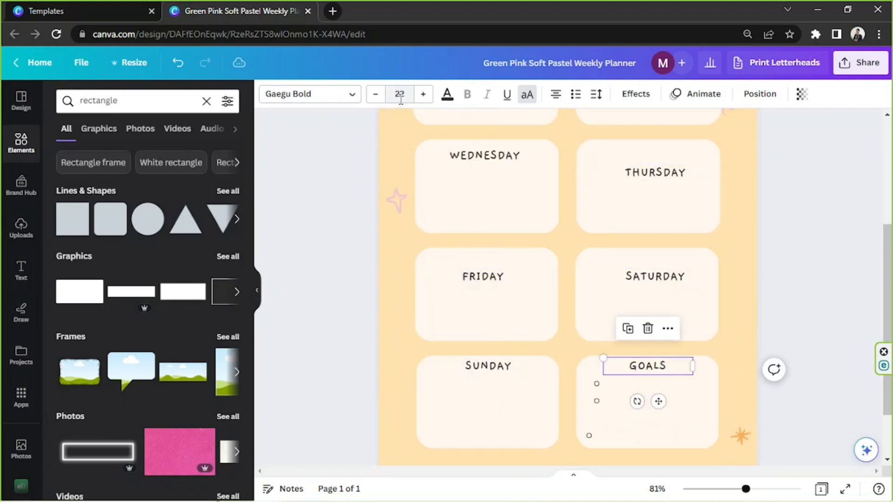
Move the Thursday, Friday and Saturday labels up near their boxes' top edges and centre the Sunday and Goals labels.
scroll(581, 279, up, 3)
drag(497, 287, 499, 285)
drag(647, 303, 649, 282)
scroll(581, 284, down, 3)
drag(483, 275, 482, 256)
drag(635, 281, 636, 263)
drag(478, 259, 480, 261)
scroll(480, 279, down, 2)
drag(480, 306, 479, 306)
drag(649, 305, 657, 306)
Rearrange the checklist circles in the Goals box into one evenly spaced vertical column.
drag(589, 371, 597, 354)
drag(745, 489, 760, 490)
click(595, 275)
drag(626, 342, 625, 359)
drag(760, 489, 729, 489)
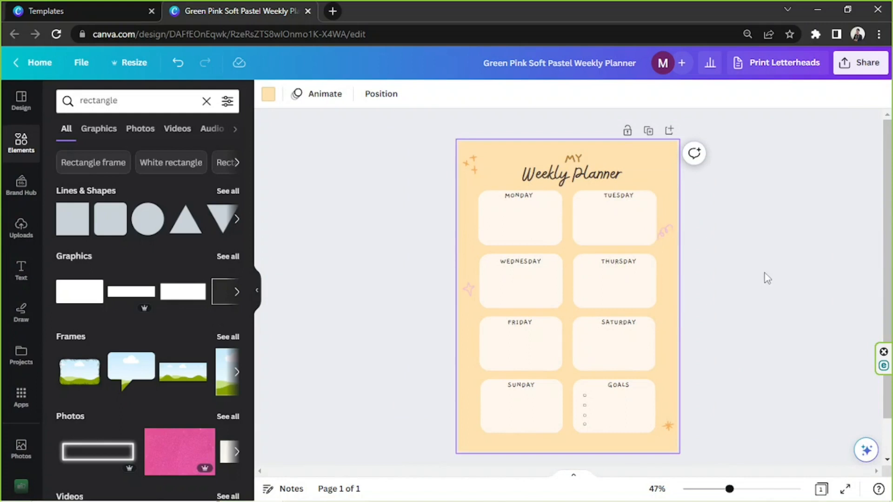
Search the elements for "stickers" and browse the graphics for decorations.
drag(371, 162, 791, 285)
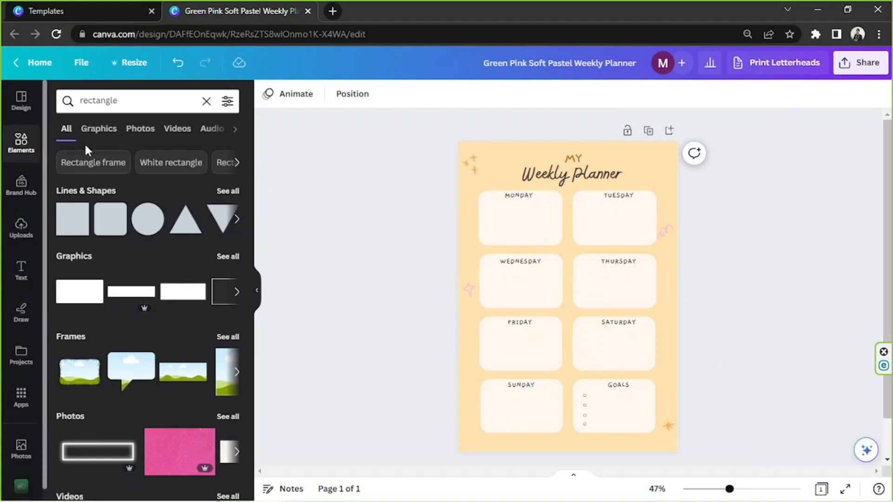
key(BackSpace)
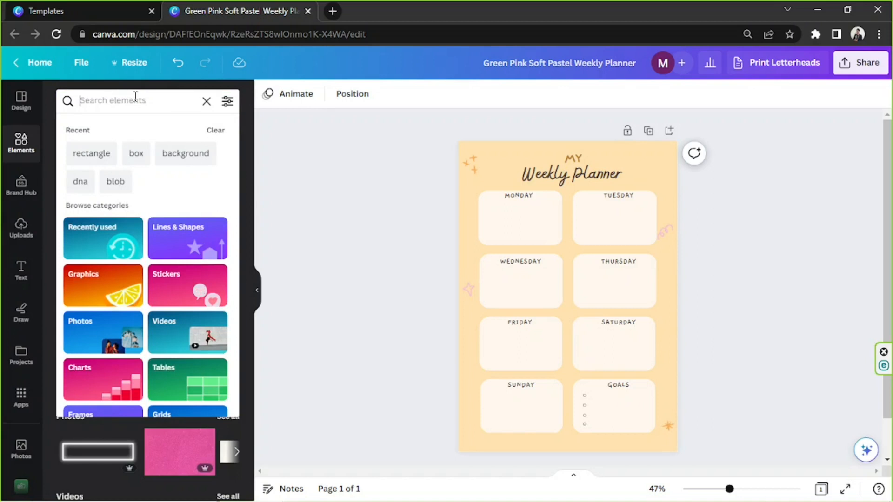
text(stickers)
key(Return)
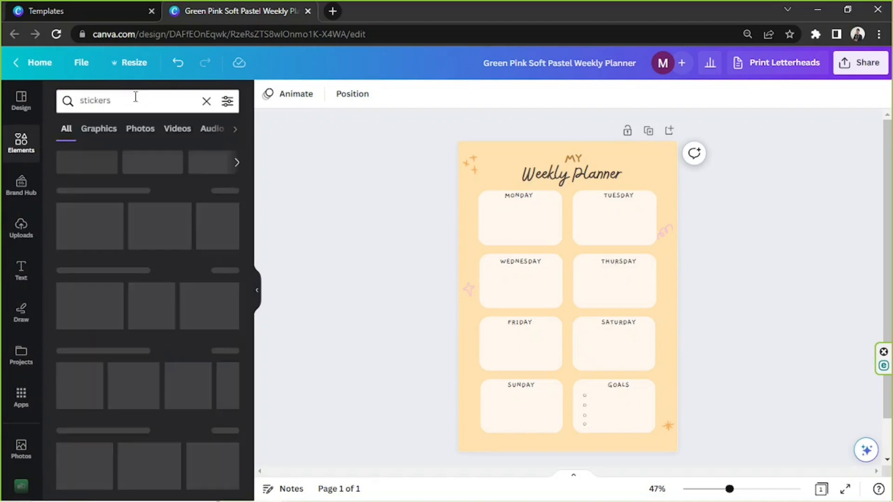
click(97, 132)
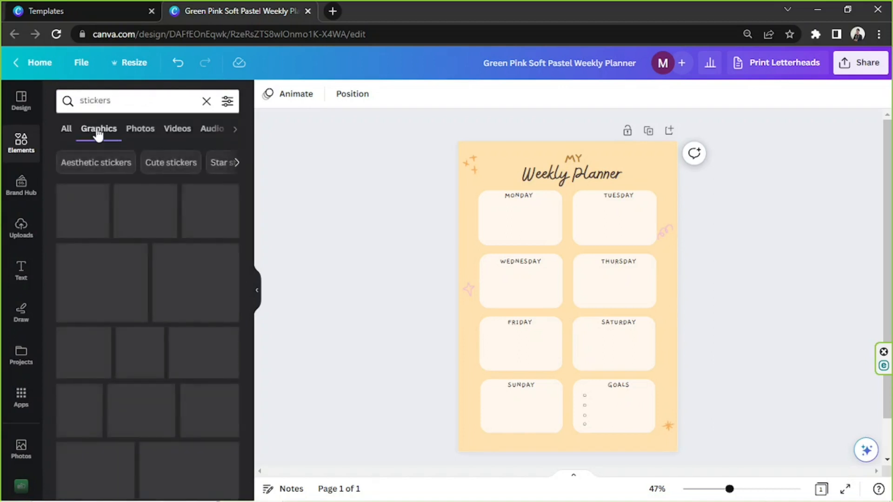
scroll(169, 239, down, 1)
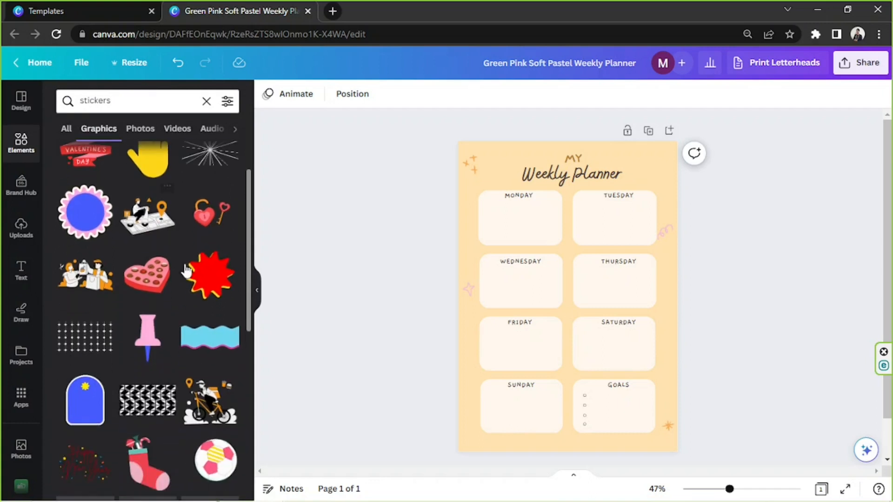
scroll(186, 270, down, 5)
scroll(189, 268, down, 3)
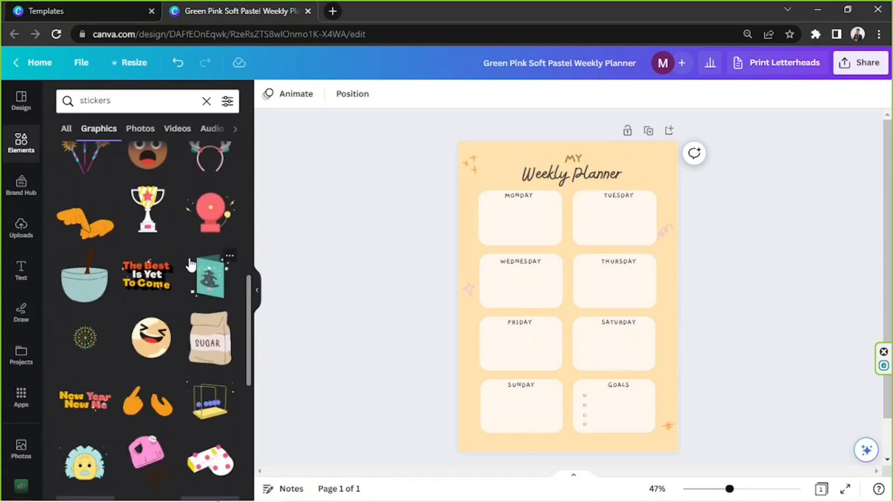
Search the element graphics for "cute".
scroll(191, 265, down, 5)
drag(106, 100, 9, 102)
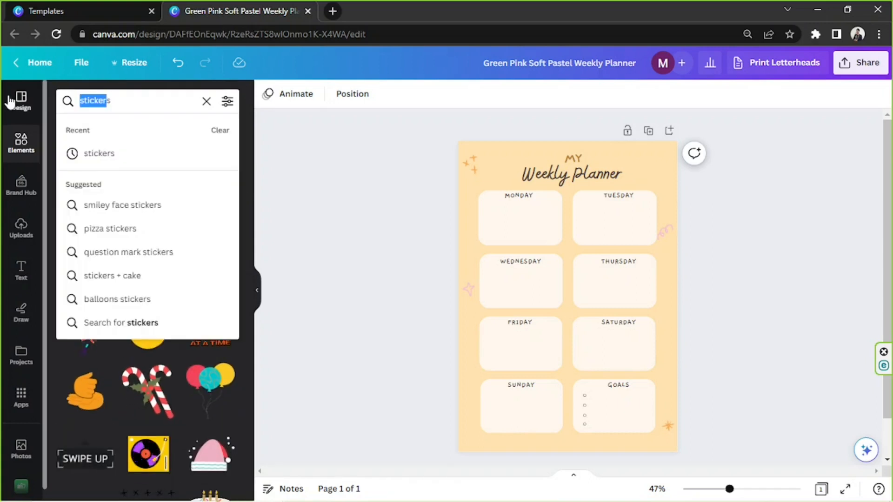
text(cute)
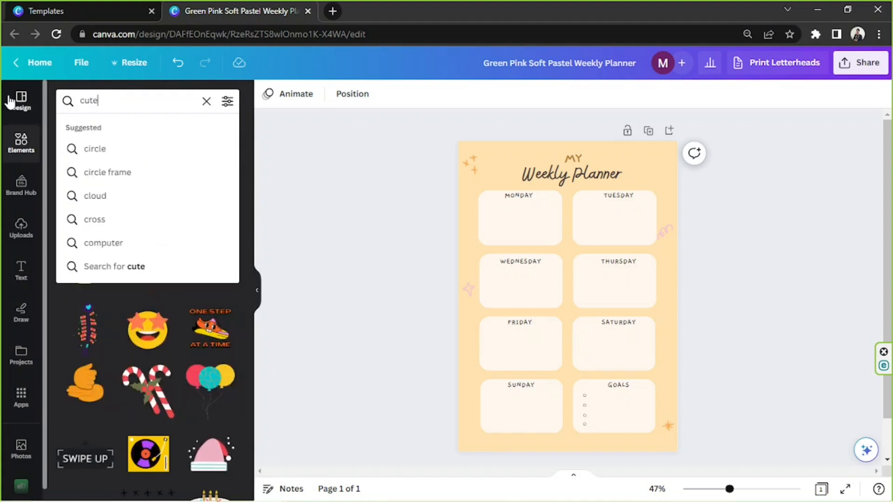
key(Return)
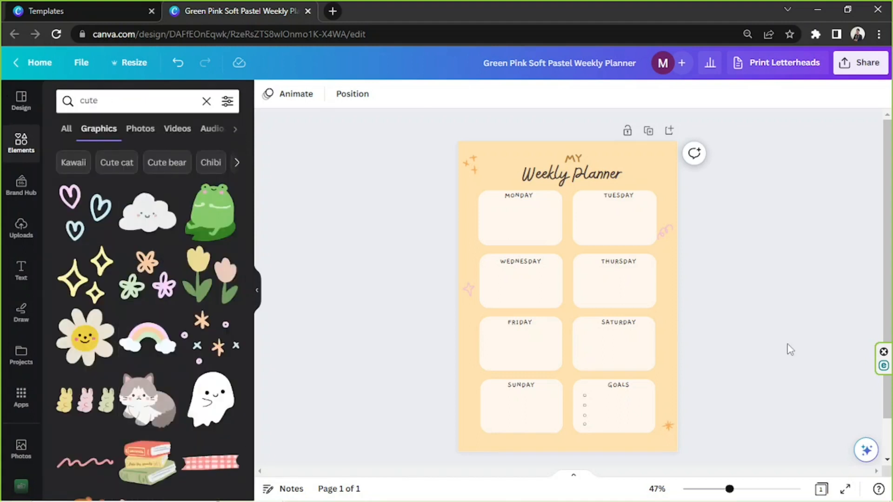
Add the grey-and-white cat sticker, shrink it and place it on the Goals box's lower-right corner.
drag(730, 489, 744, 489)
scroll(690, 438, up, 2)
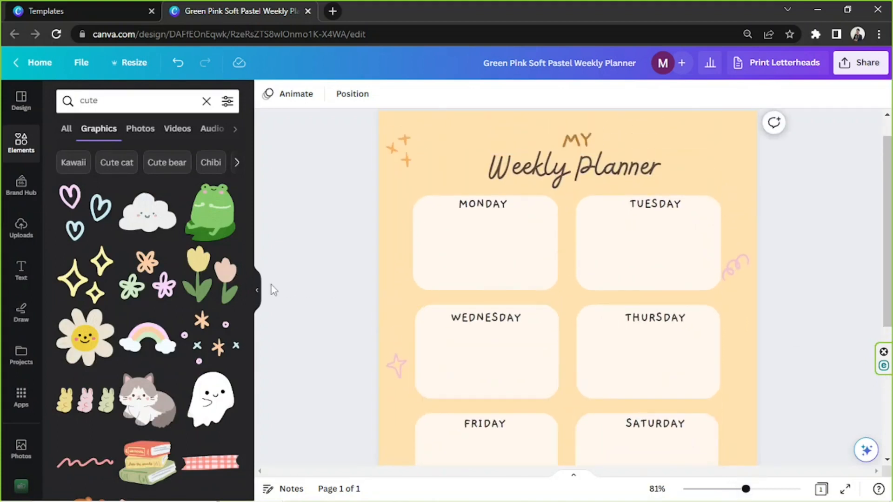
scroll(101, 346, down, 3)
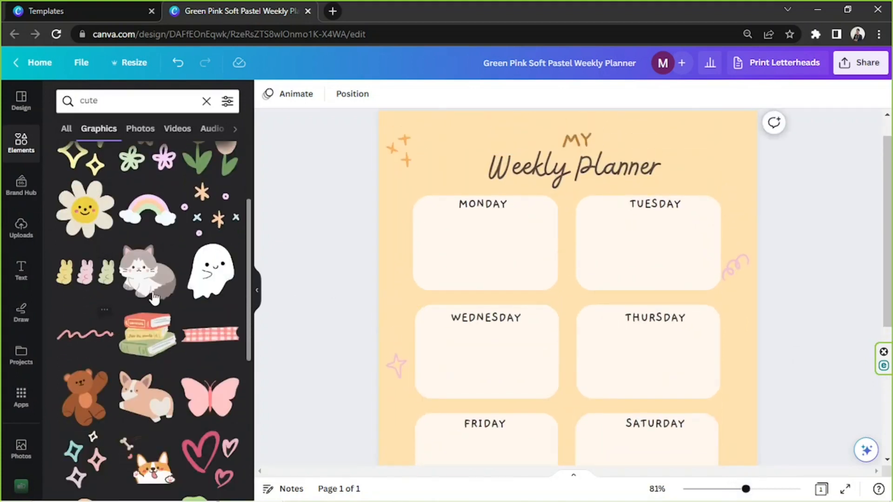
drag(157, 288, 589, 379)
scroll(605, 368, down, 2)
drag(641, 343, 543, 246)
drag(521, 219, 571, 219)
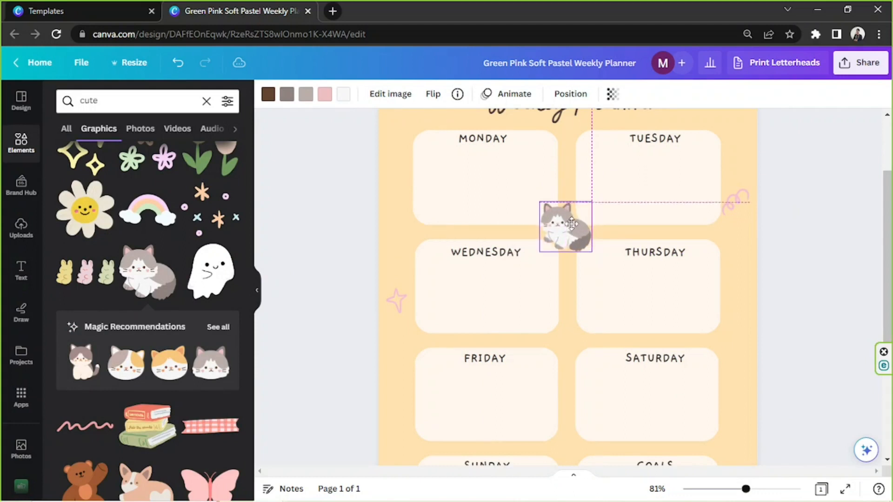
scroll(572, 219, down, 2)
drag(565, 183, 700, 346)
scroll(700, 347, down, 3)
drag(698, 232, 715, 384)
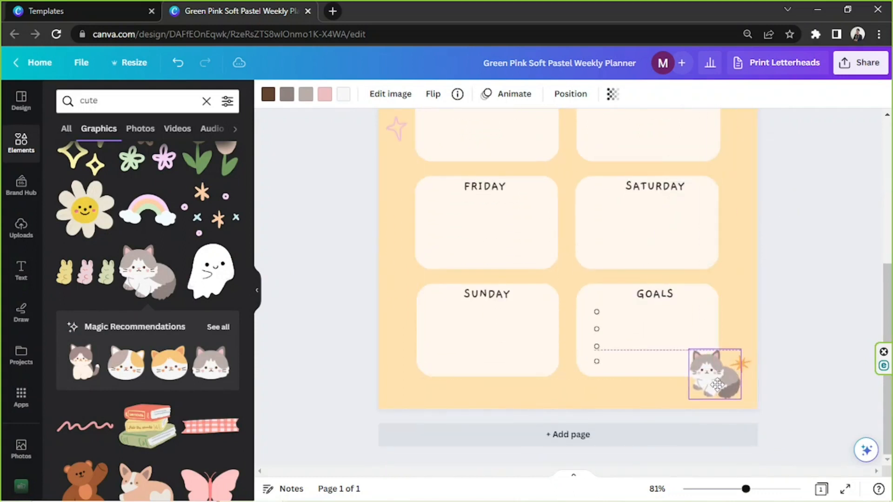
Add the lying corgi sticker, shrink it and place it over the Monday box's left side.
scroll(212, 341, up, 2)
scroll(234, 361, down, 3)
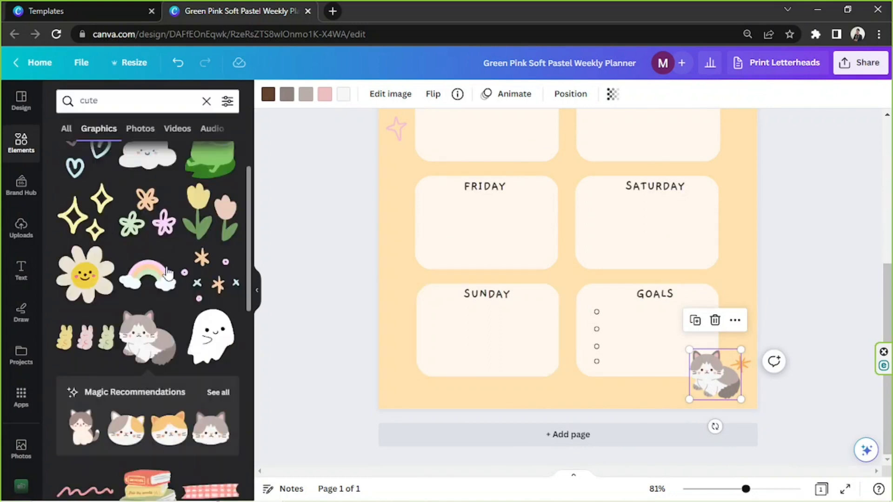
scroll(567, 279, up, 5)
click(149, 359)
drag(644, 406, 576, 346)
drag(524, 309, 419, 212)
drag(470, 247, 424, 212)
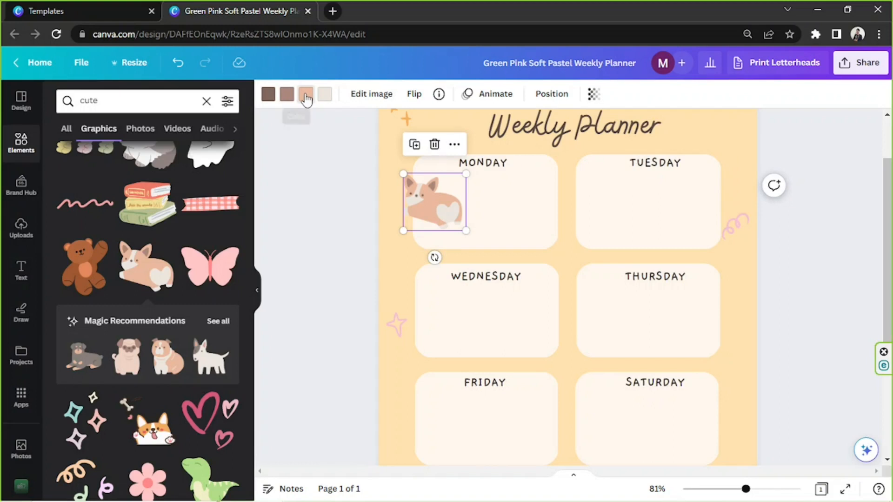
Try grey, brown and custom #EDBA9E as the corgi's body colour.
click(305, 98)
click(164, 196)
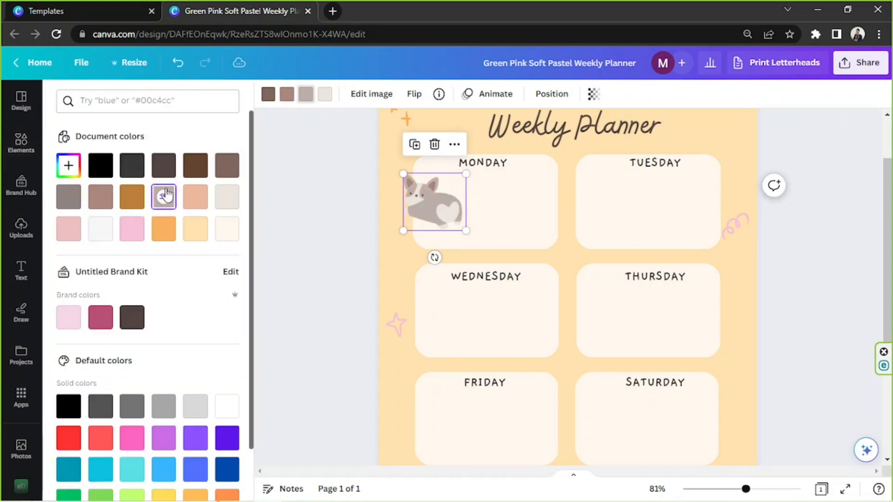
click(105, 200)
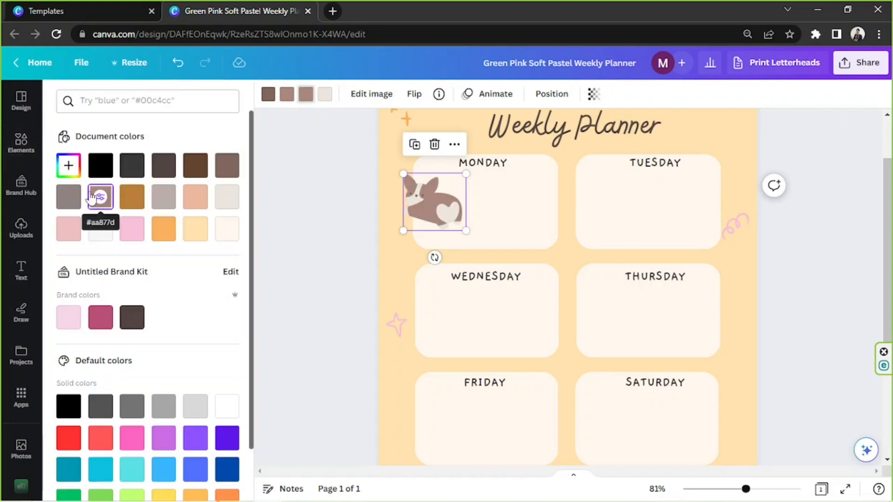
click(195, 166)
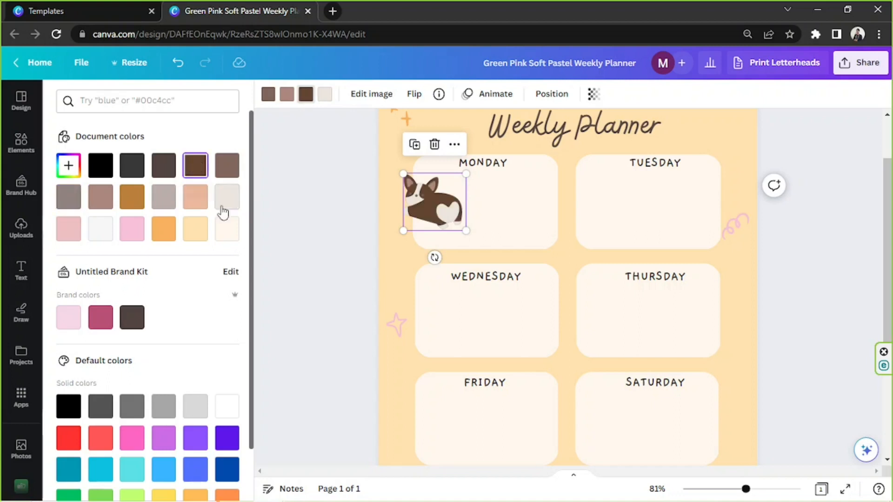
click(69, 165)
mouse_move(132, 215)
mouse_down()
mouse_move(143, 202)
mouse_move(129, 205)
mouse_up()
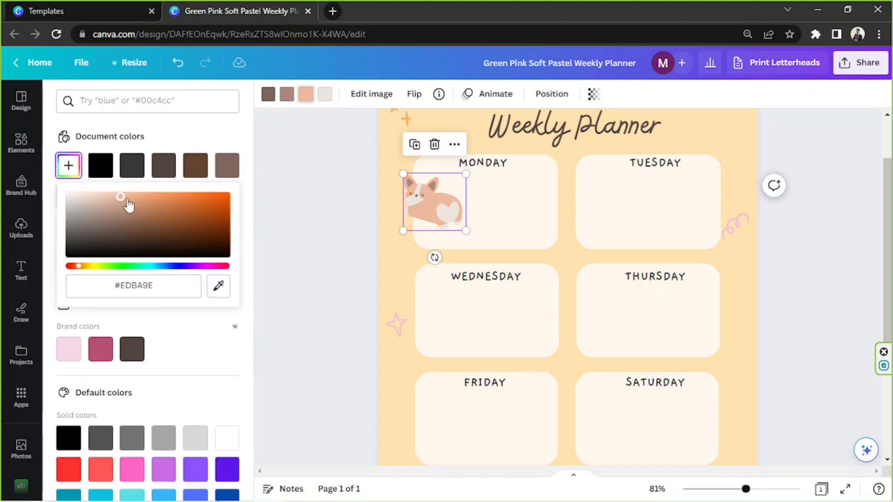
Set the corgi's dark facial details to black and its body to the custom colour #EAAB8C.
click(268, 97)
click(130, 171)
click(305, 96)
click(68, 166)
drag(79, 266, 75, 268)
drag(139, 209, 110, 201)
drag(93, 267, 252, 266)
click(108, 209)
drag(83, 267, 71, 267)
click(101, 198)
click(79, 267)
drag(114, 200, 142, 196)
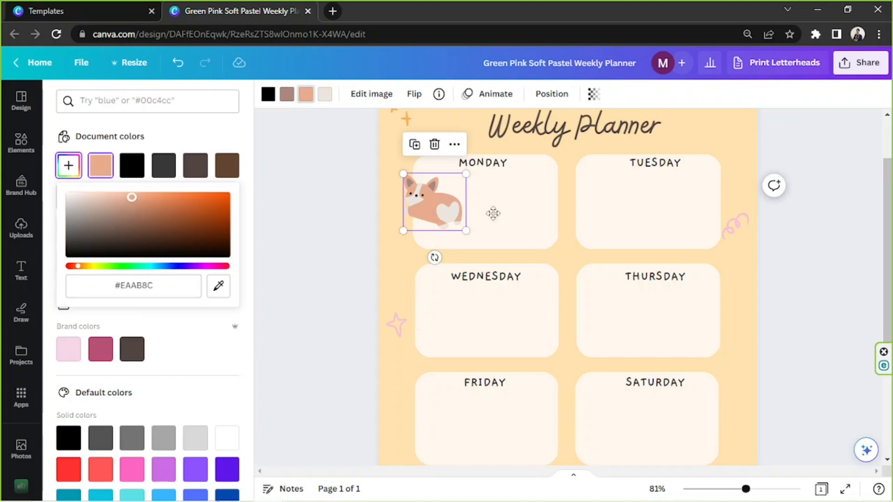
Move the corgi to the Monday box's right side and set its inner-ear colour to #E17575.
drag(493, 213, 493, 214)
click(69, 165)
drag(78, 266, 65, 265)
click(145, 199)
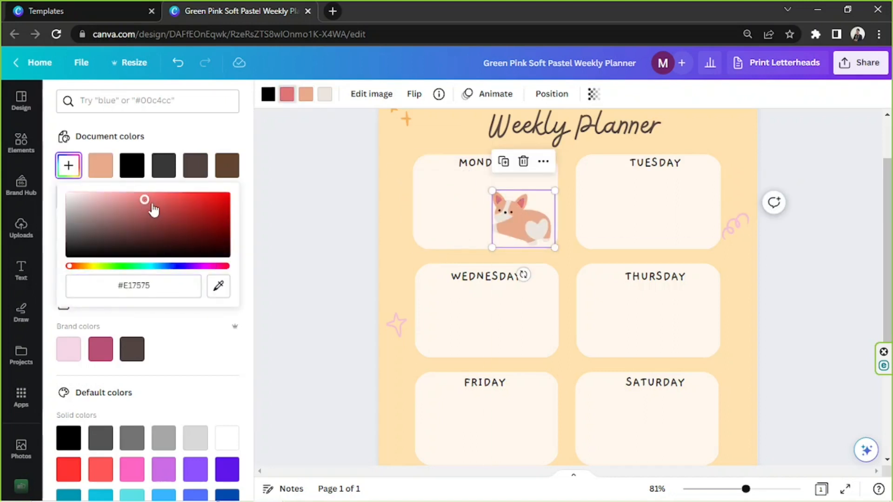
Shrink the corgi further and place it above the Monday box's upper-left corner.
drag(523, 220, 530, 225)
scroll(568, 251, up, 2)
drag(562, 319, 550, 307)
drag(538, 291, 456, 206)
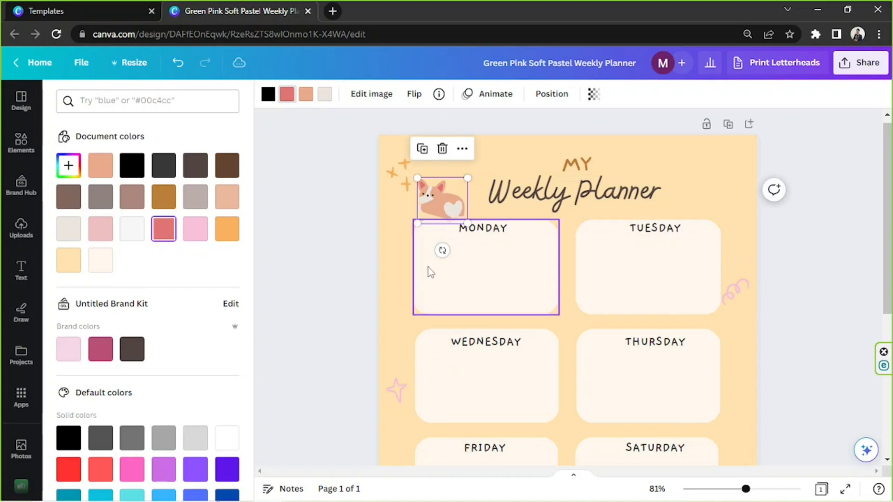
Flip the corgi horizontally and lower it onto the Monday box's upper-left corner.
click(413, 97)
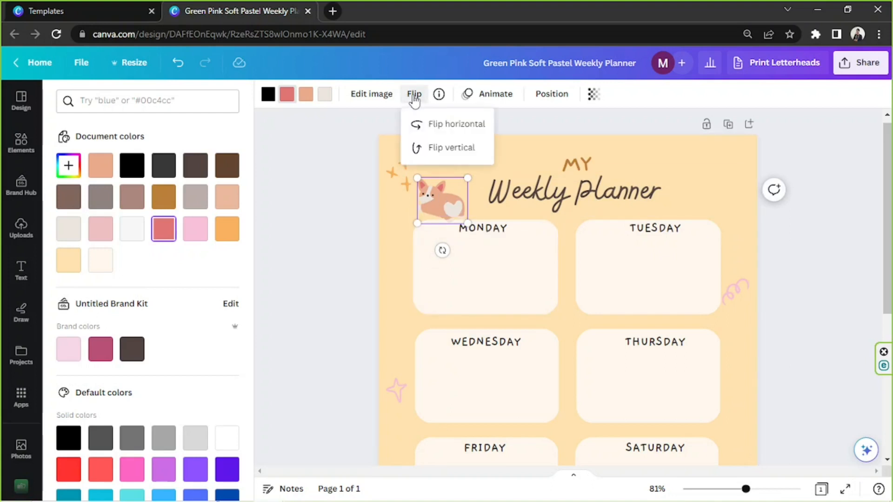
click(421, 122)
click(423, 152)
click(423, 152)
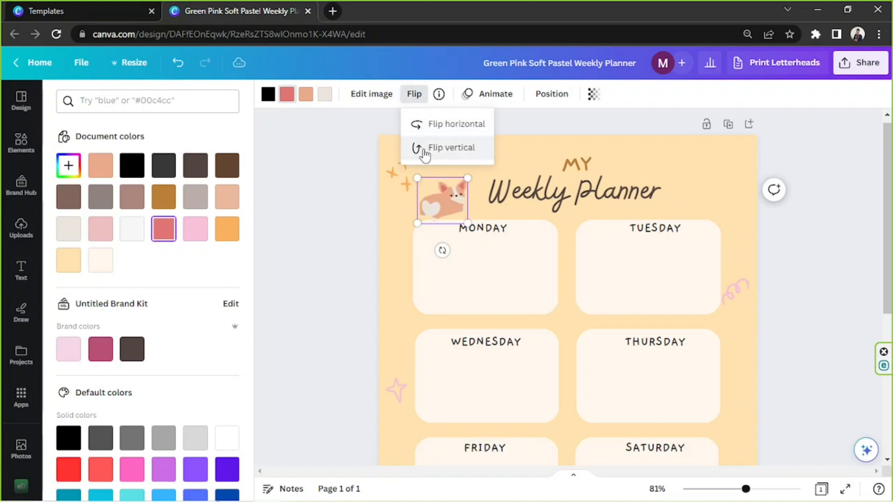
click(450, 210)
drag(440, 214, 415, 230)
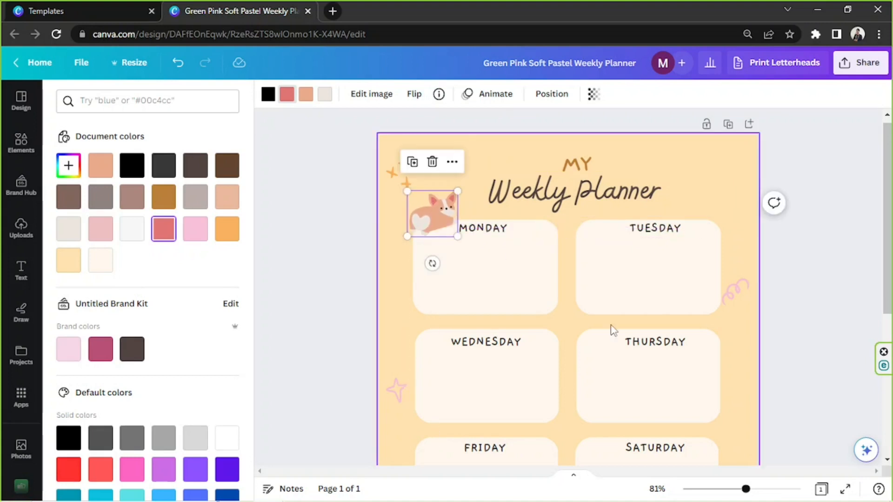
Rotate the corgi slightly counter-clockwise and shift it towards the page's left edge.
drag(745, 489, 760, 491)
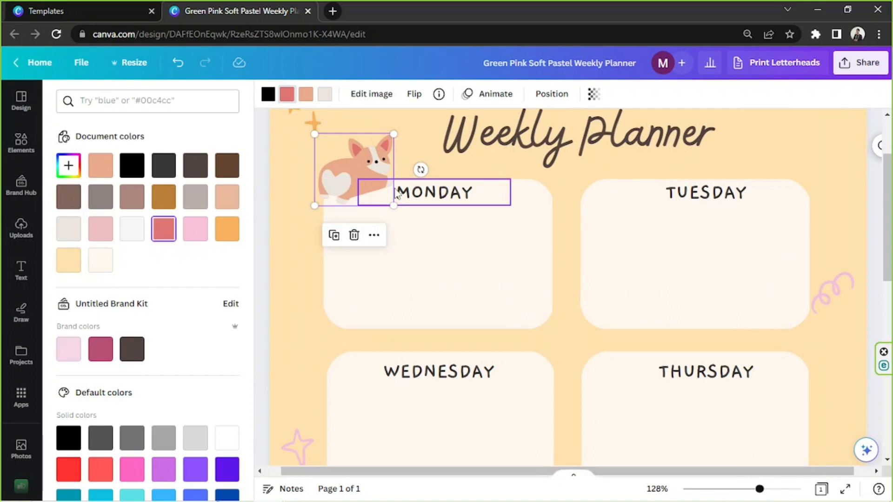
drag(353, 179, 350, 173)
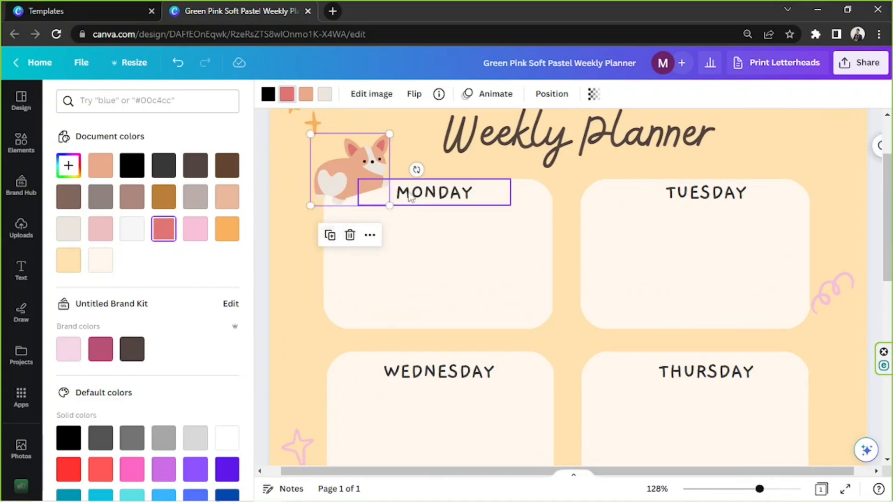
drag(417, 170, 418, 189)
drag(345, 182, 333, 184)
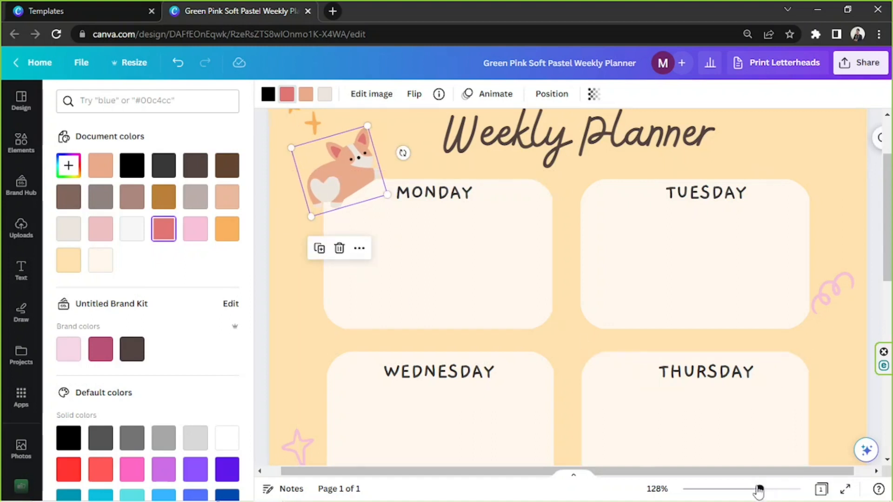
drag(759, 489, 745, 489)
click(826, 355)
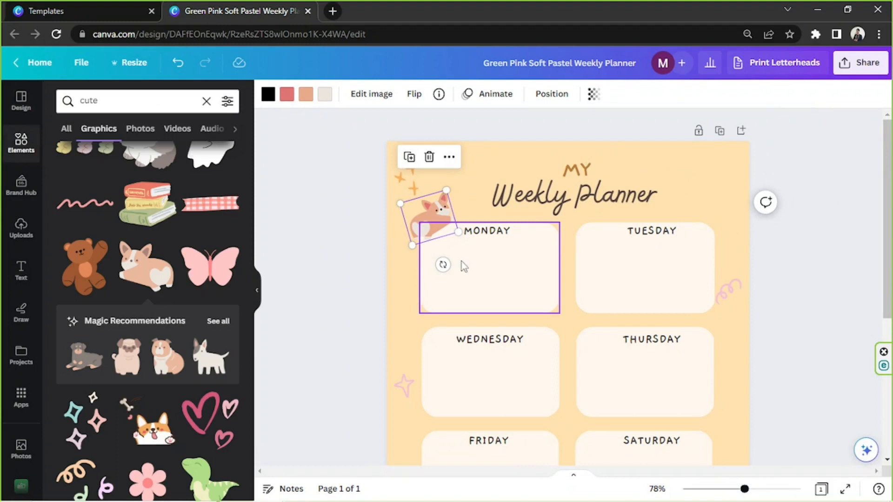
Fine-tune the corgi's fit so it rests on the Monday box's upper-left corner.
drag(745, 489, 765, 489)
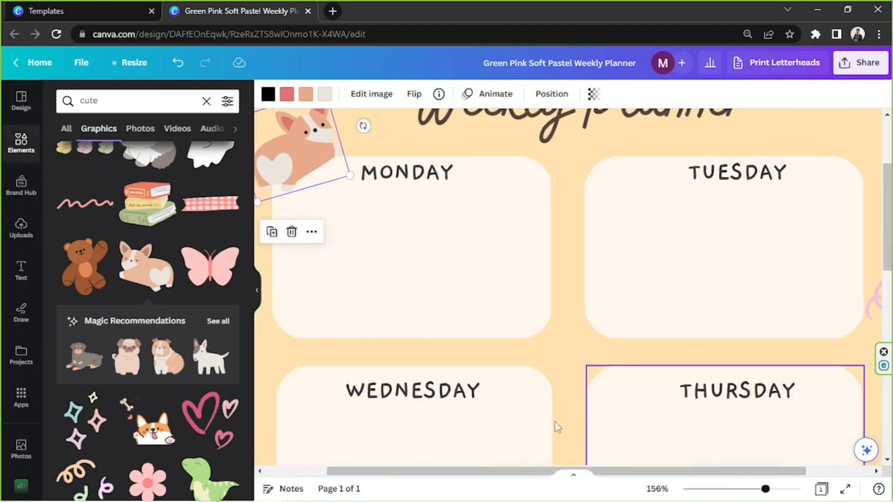
drag(523, 471, 458, 467)
scroll(409, 341, up, 3)
click(365, 269)
click(329, 285)
drag(381, 345, 359, 335)
drag(350, 292, 385, 280)
click(639, 363)
drag(765, 489, 732, 489)
Add the three-flower cluster, small and tilted, at the Friday box's upper-left corner and recolour it rose red.
scroll(223, 377, down, 1)
scroll(226, 375, down, 1)
click(219, 409)
drag(711, 387, 468, 331)
drag(472, 375, 478, 365)
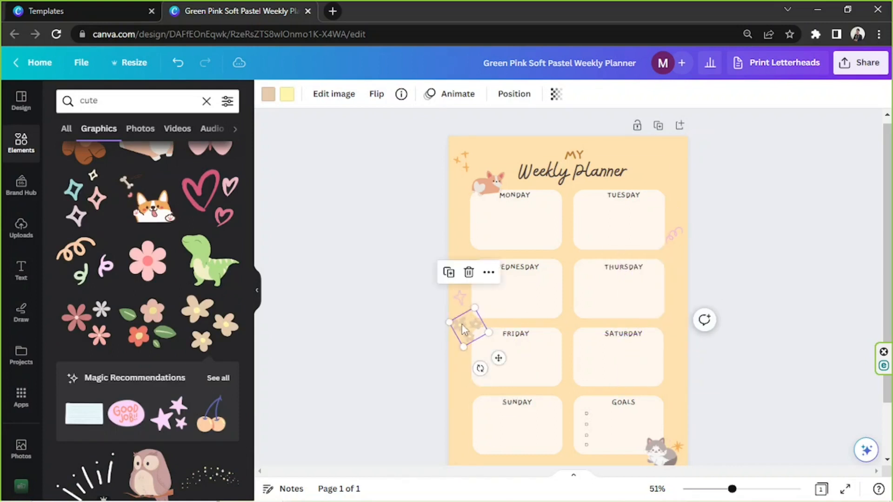
click(269, 94)
click(132, 197)
click(409, 347)
Move the pink sparkle to the end of the title, tilt it and recolour it pale cream.
drag(462, 300, 640, 176)
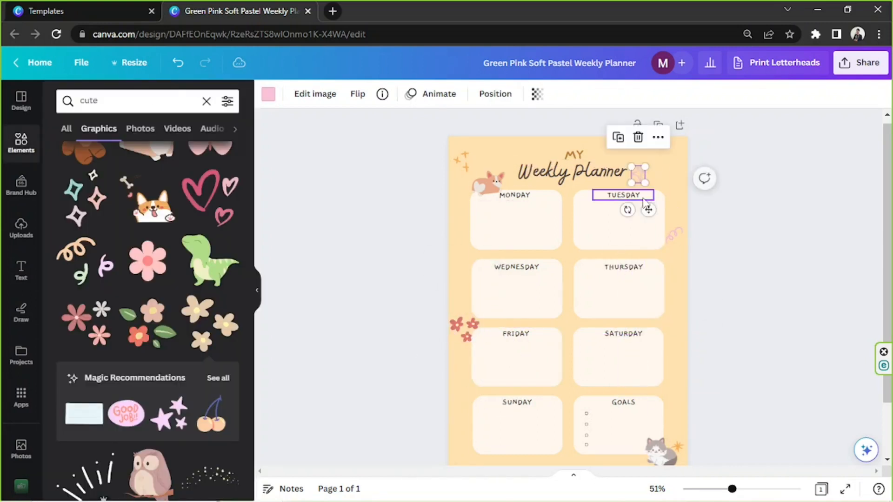
drag(626, 209, 612, 200)
click(268, 94)
click(227, 229)
Duplicate the orange star so one sits beside the Wednesday box, one beside Goals and one in the page's upper-right corner.
scroll(699, 344, down, 2)
drag(678, 381, 477, 212)
click(654, 308)
scroll(473, 223, up, 2)
click(444, 225)
drag(478, 299, 683, 189)
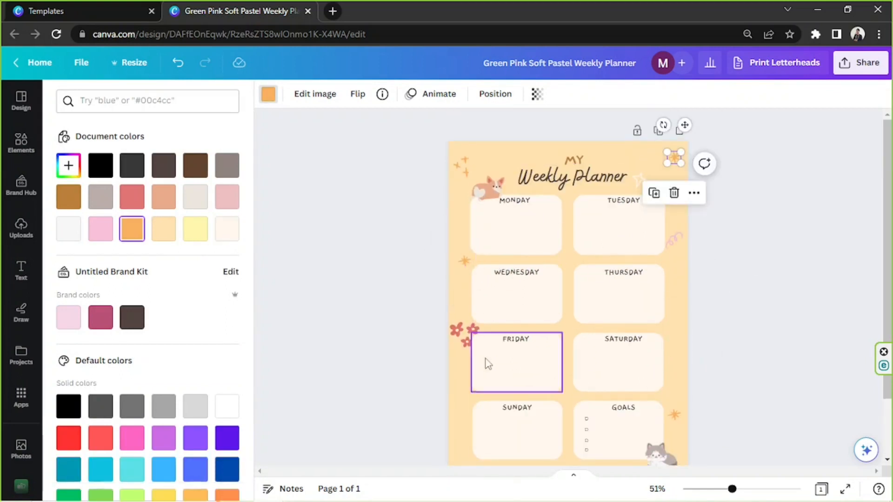
Duplicate the red flower cluster, shrink the copy and place it rotated on the Tuesday box's upper-right corner.
click(466, 336)
click(444, 280)
drag(497, 374, 631, 424)
scroll(632, 422, down, 2)
drag(613, 366, 608, 327)
drag(619, 351, 685, 226)
scroll(666, 225, up, 2)
click(761, 279)
Duplicate the orange sparkle cluster twice, placing one copy right of the Thursday box and one left of the Sunday box.
click(465, 164)
click(444, 131)
drag(479, 210, 690, 344)
drag(668, 339, 681, 224)
click(654, 264)
scroll(433, 386, down, 2)
drag(644, 295, 429, 365)
scroll(455, 388, up, 2)
Search the element graphics for "pattern".
scroll(149, 302, down, 5)
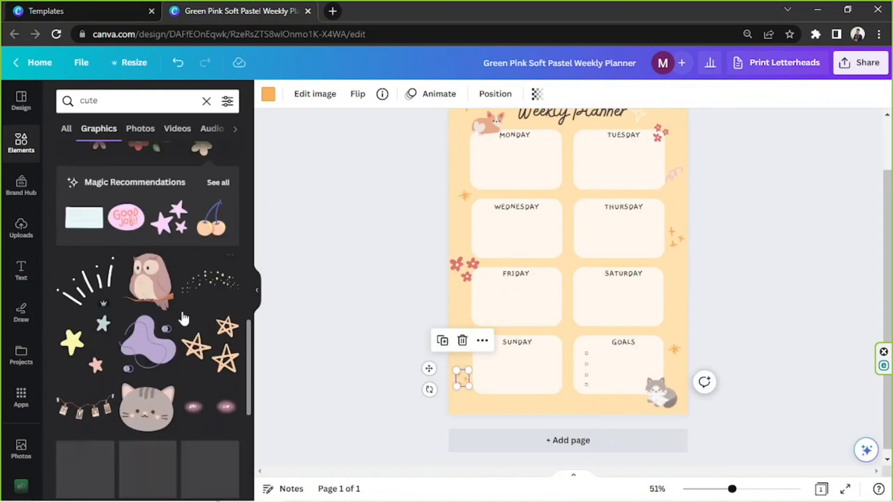
drag(732, 489, 730, 489)
double_click(88, 101)
text(pattern)
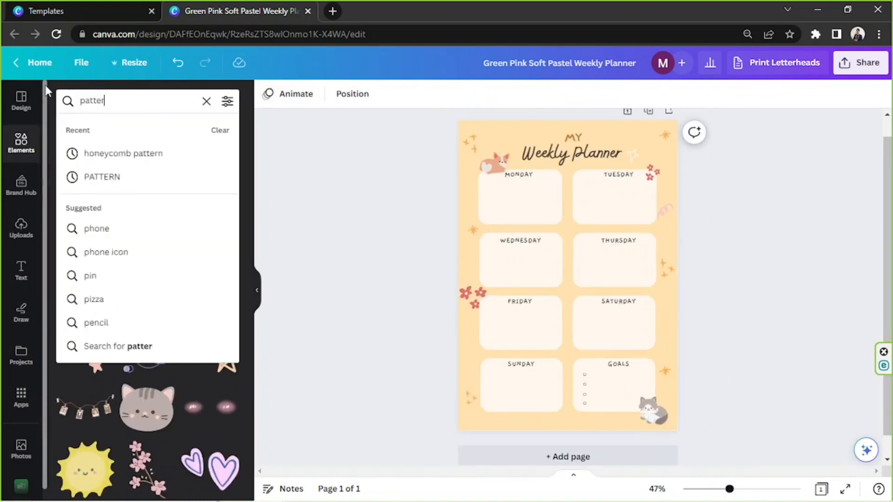
key(Return)
Add the hand-drawn grid pattern, enlarge it to about 21 cm across the page's upper part and recolour it grey.
scroll(212, 291, down, 3)
scroll(211, 290, down, 10)
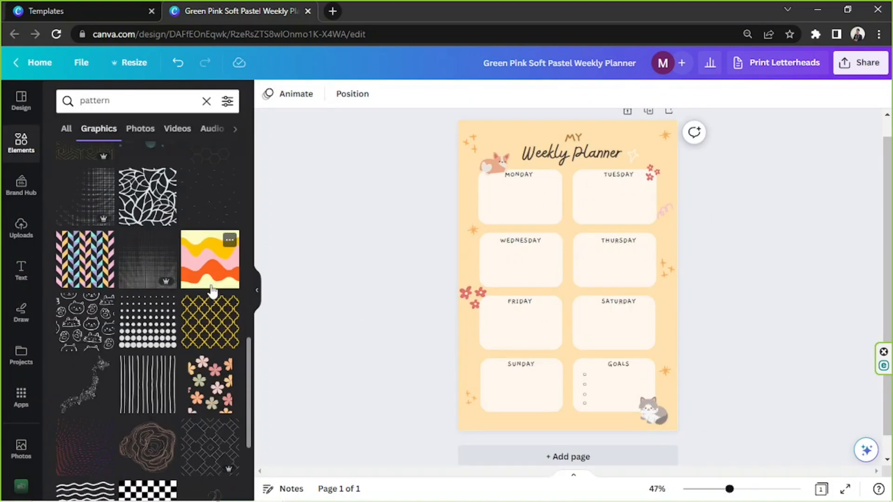
scroll(211, 279, down, 12)
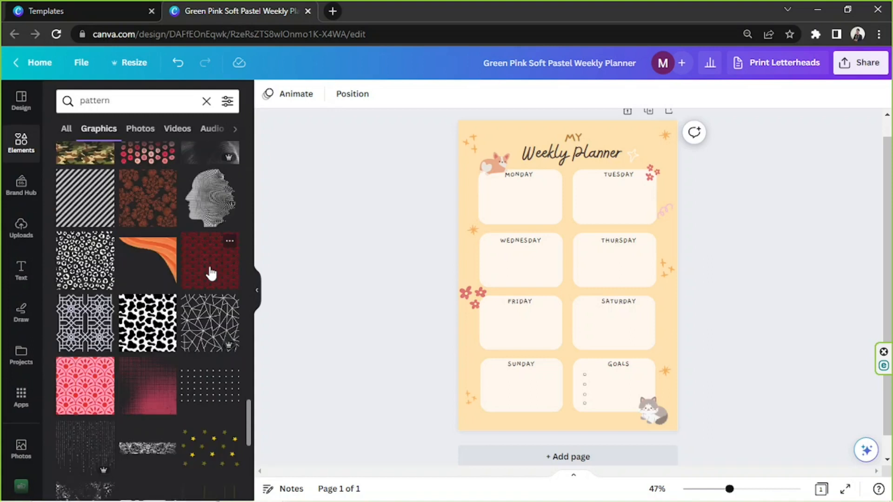
scroll(212, 272, down, 5)
click(209, 385)
drag(524, 226, 677, 358)
click(268, 94)
click(225, 165)
Send the grid pattern to the back and set its transparency to 25.
click(495, 94)
click(223, 150)
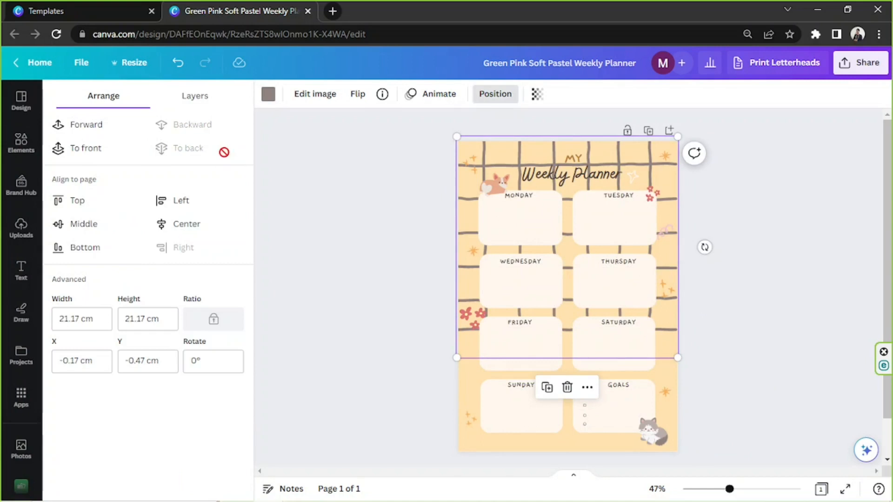
click(538, 96)
click(527, 124)
text(25)
Duplicate the grid pattern, place the copy over the page's lower part and send it to the back.
click(547, 388)
scroll(604, 298, down, 1)
drag(658, 204, 660, 391)
click(187, 149)
click(784, 268)
scroll(777, 421, up, 1)
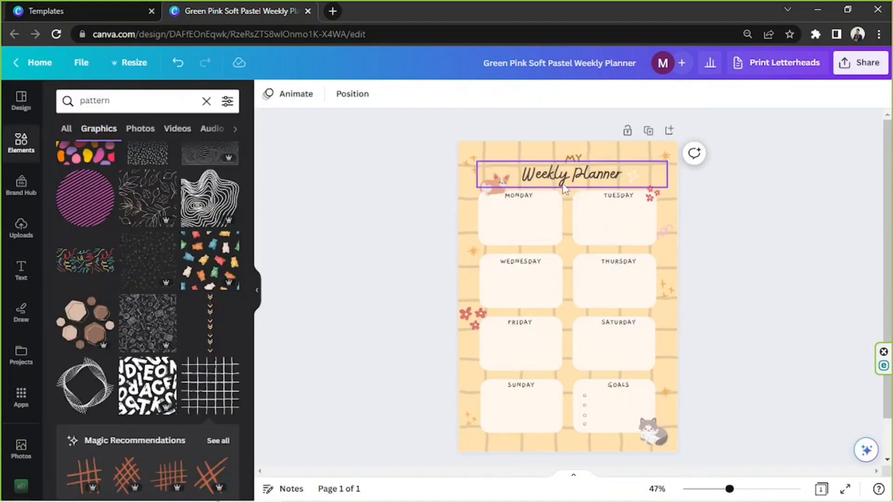
Nudge the Weekly Planner title upward and enlarge the corgi on the Monday box's corner.
drag(564, 180, 567, 178)
click(773, 226)
click(495, 185)
drag(480, 197, 462, 213)
drag(481, 239, 486, 241)
drag(480, 200, 480, 191)
click(767, 264)
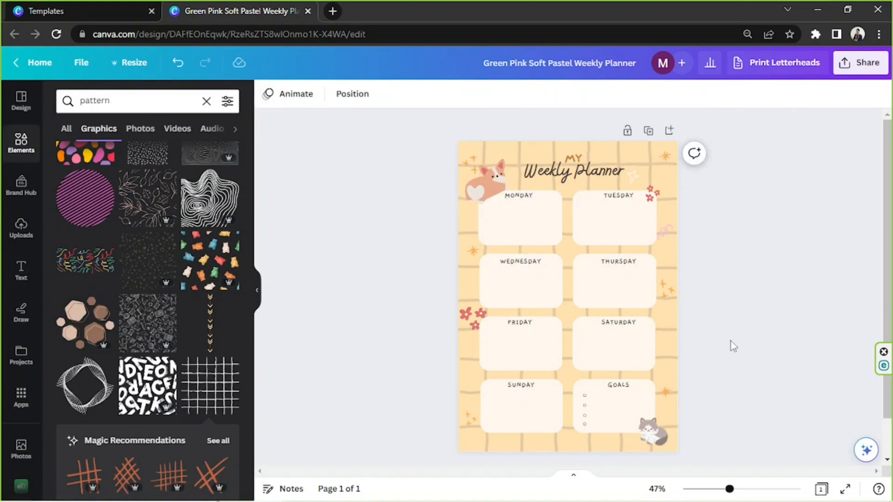
Enlarge the cat and adjust its position on the Goals box's lower-right corner.
click(653, 432)
drag(638, 417, 626, 407)
drag(650, 428, 652, 430)
click(749, 384)
Set the upper grid pattern's transparency to 10 and match the lower grid copy's transparency to it.
click(666, 212)
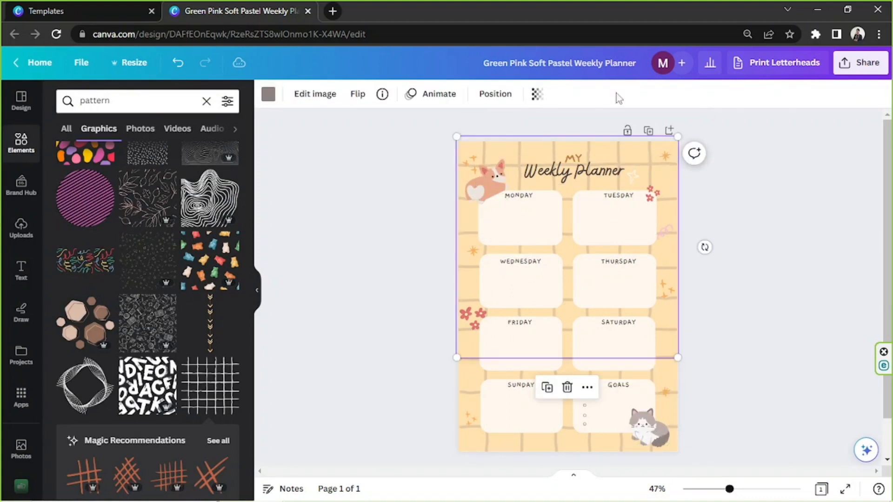
click(537, 93)
click(526, 124)
text(10)
click(777, 279)
click(667, 365)
click(537, 93)
click(744, 465)
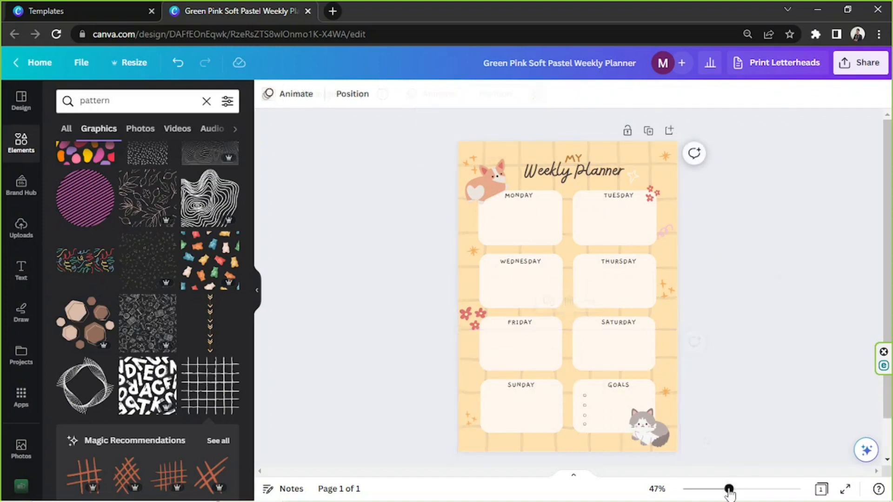
Preview the finished weekly planner in full screen, return to the editor and deselect the page background.
drag(729, 489, 726, 489)
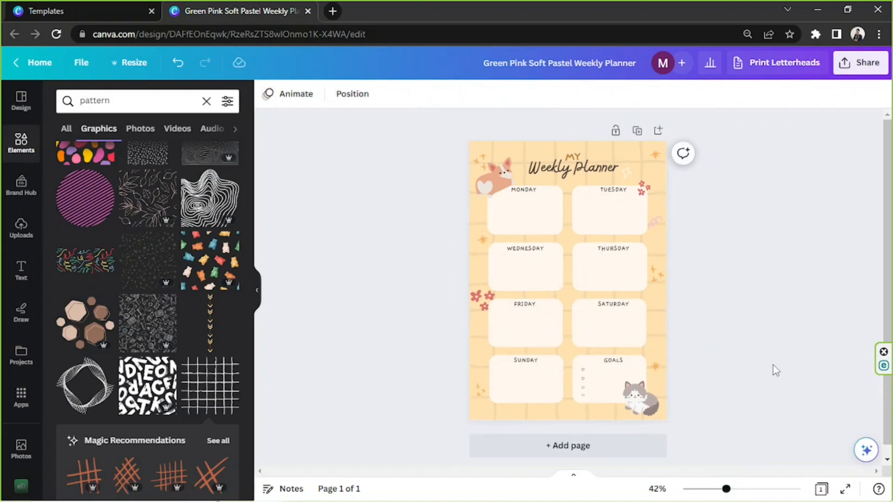
click(845, 488)
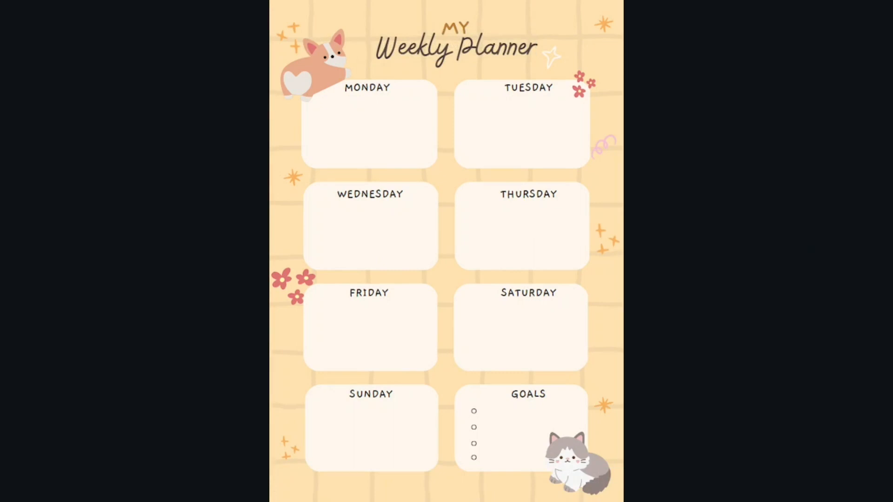
key(Escape)
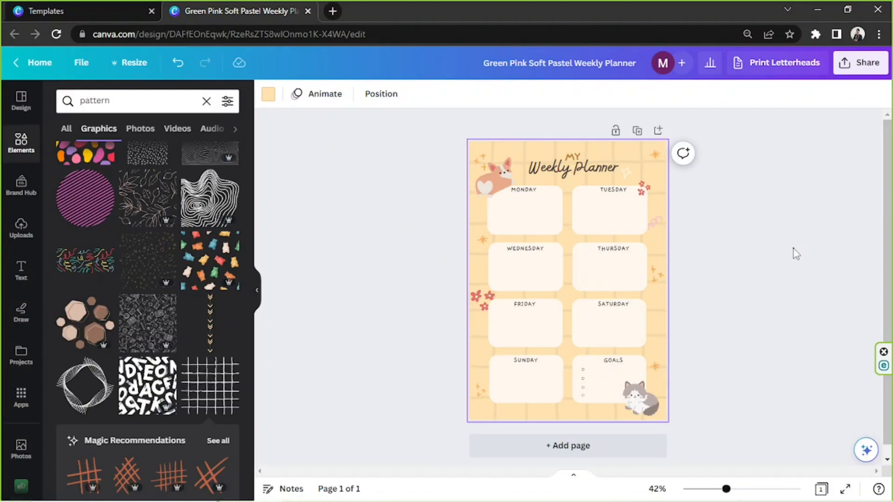
click(793, 248)
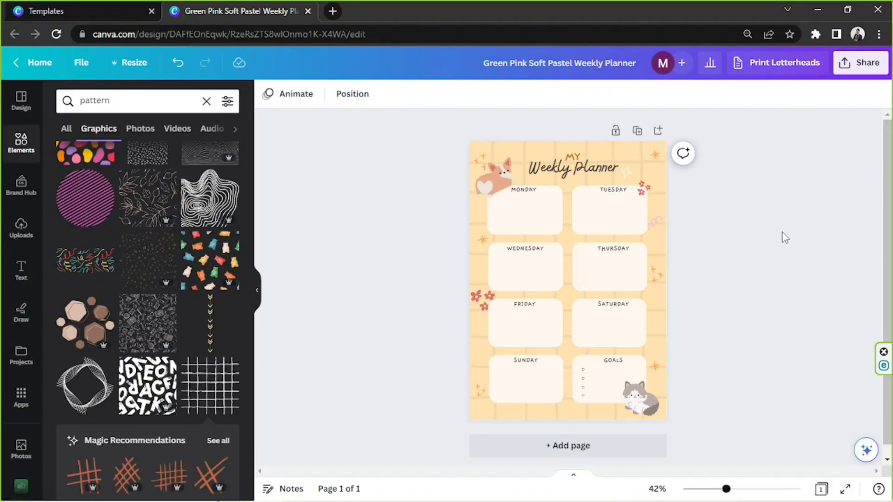
Download the planner as PDF Standard without flattening it or including notes, keeping the download settings saved.
click(864, 70)
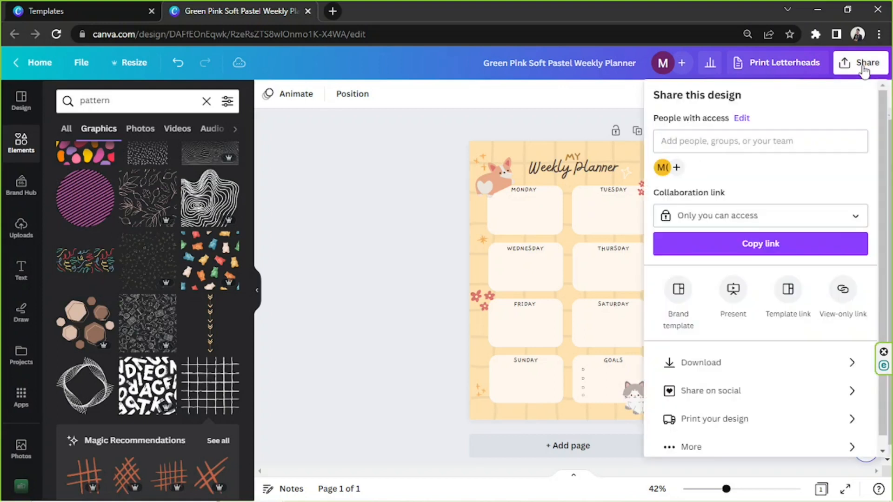
click(710, 361)
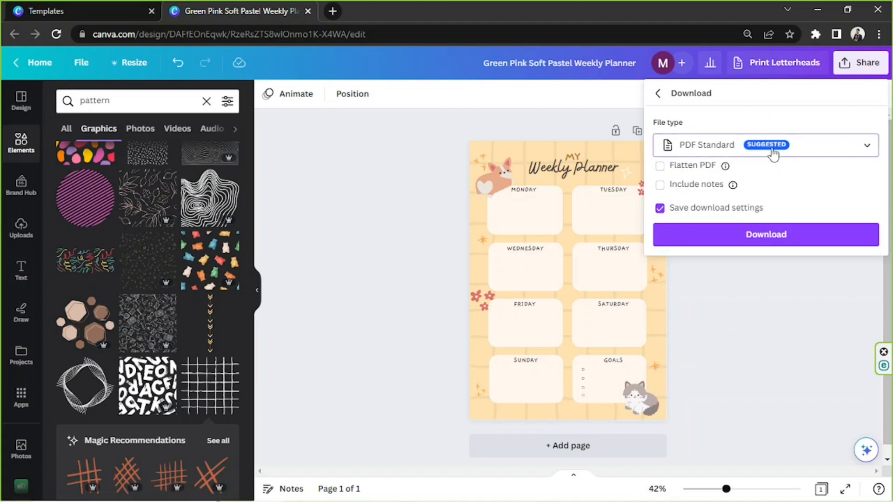
click(772, 149)
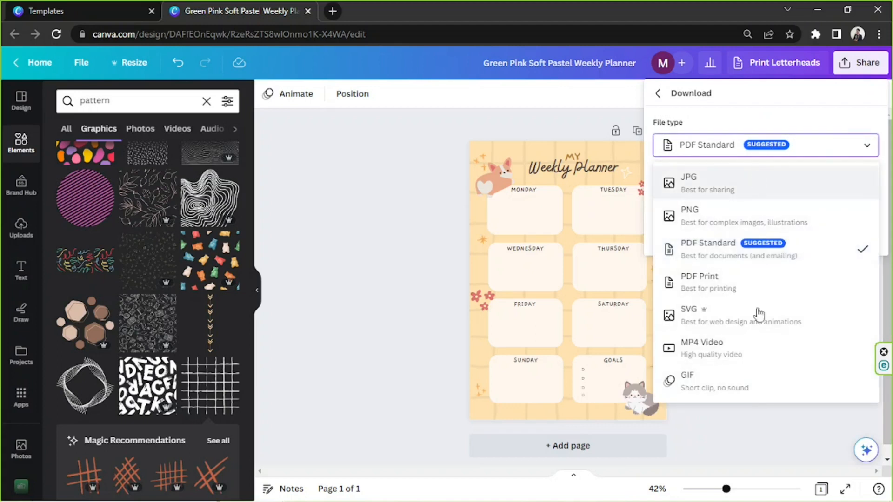
click(758, 158)
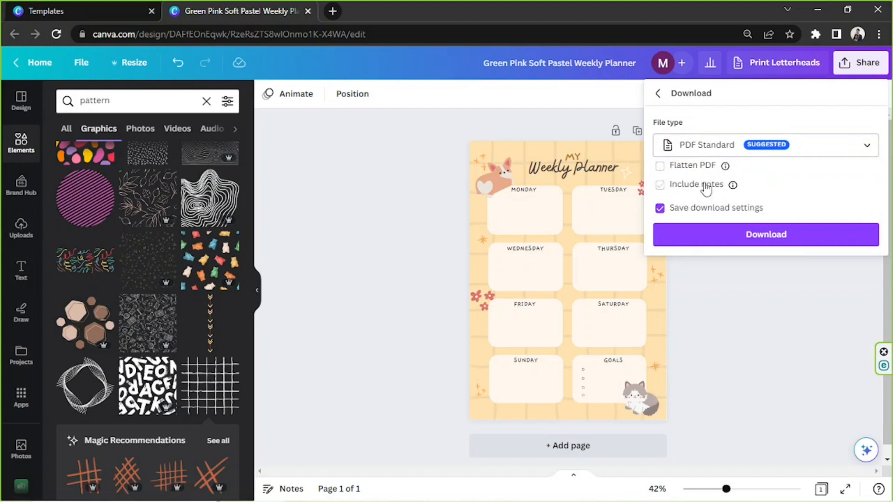
mouse_move(724, 168)
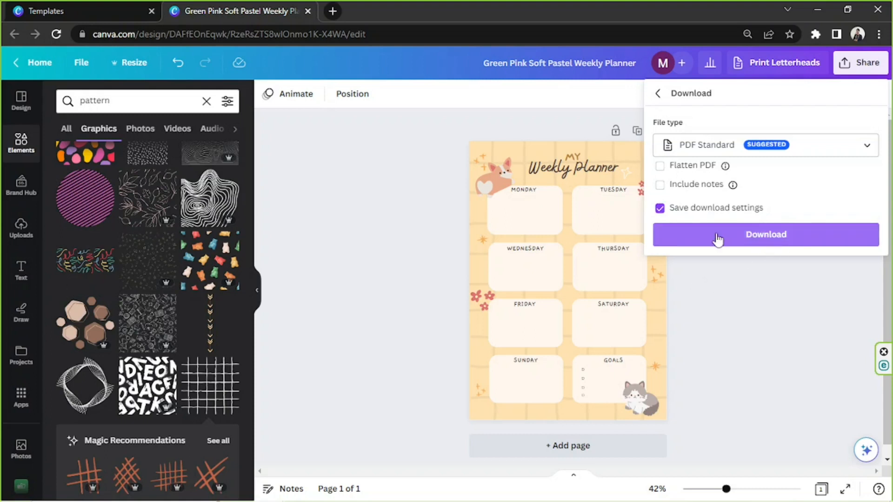
click(777, 244)
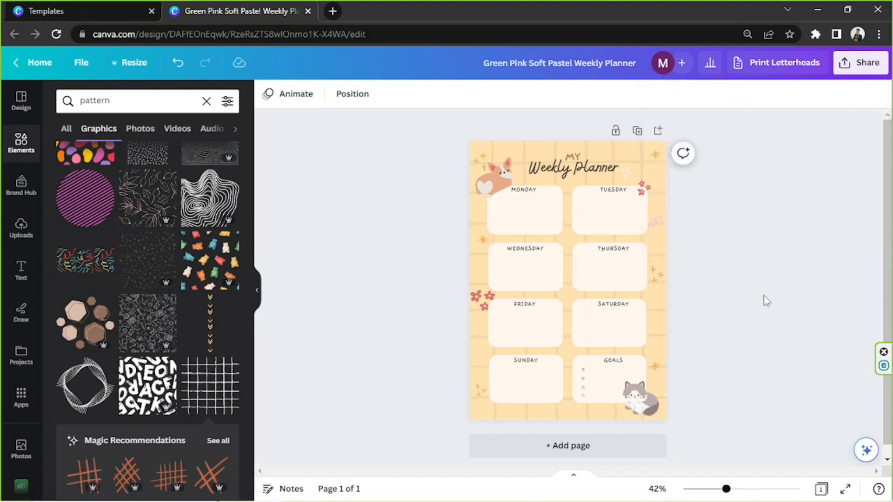